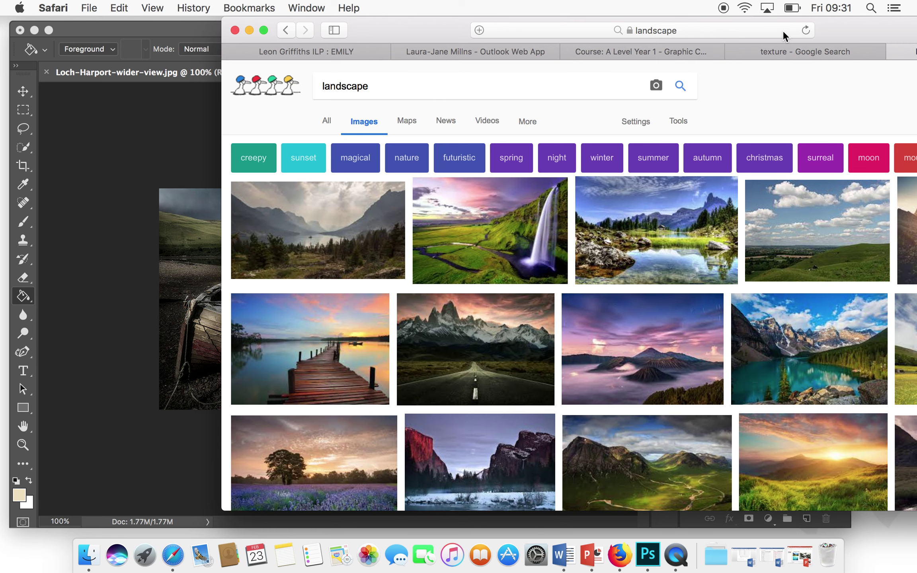
Open the turquoise mountain lake photo from the landscape image results in Photoshop and close it again
left_click_drag(868, 31, 681, 24)
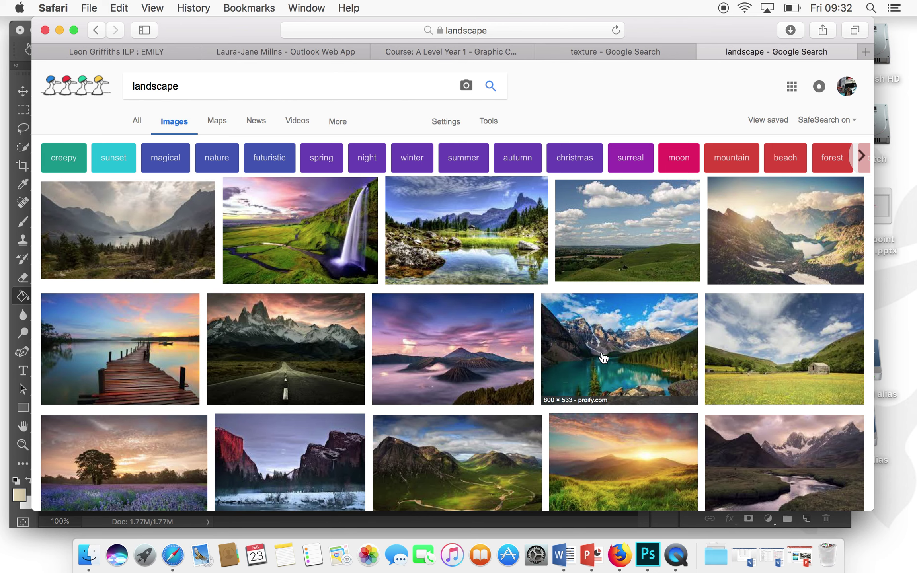
left_click(606, 346)
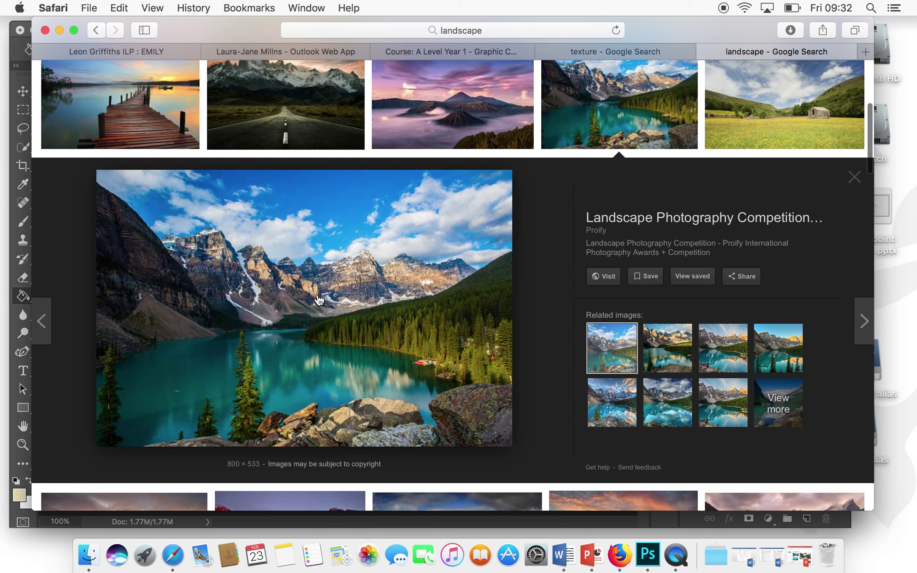
left_click_drag(319, 300, 654, 558)
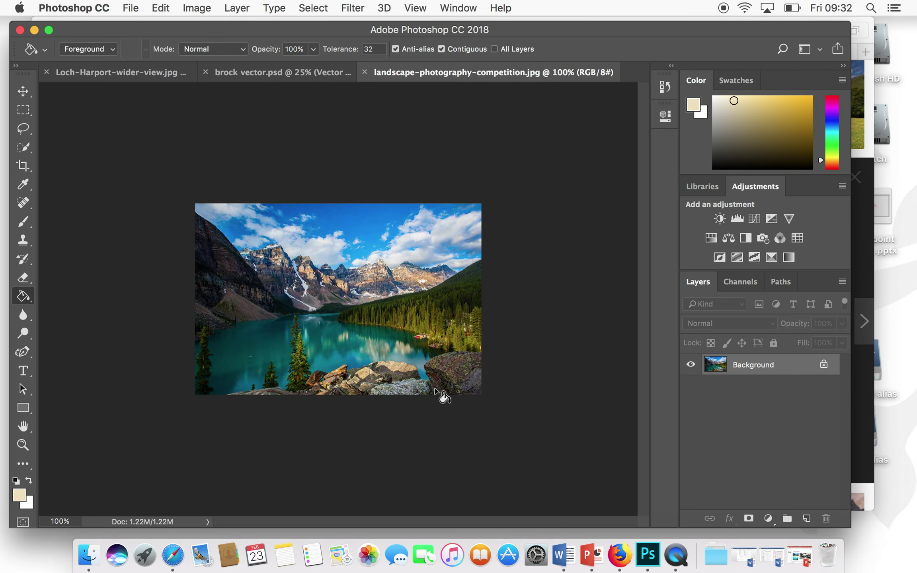
left_click(365, 72)
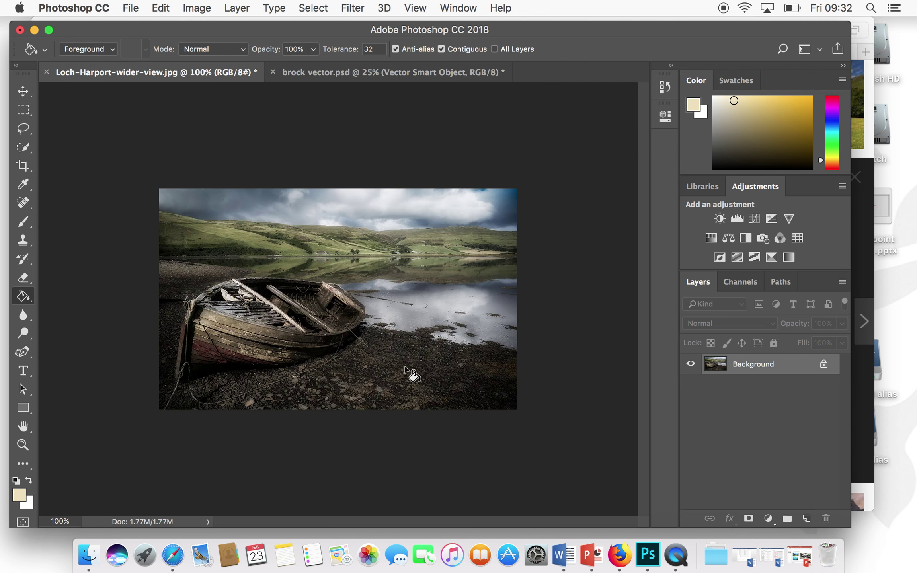
left_click_drag(527, 32, 547, 34)
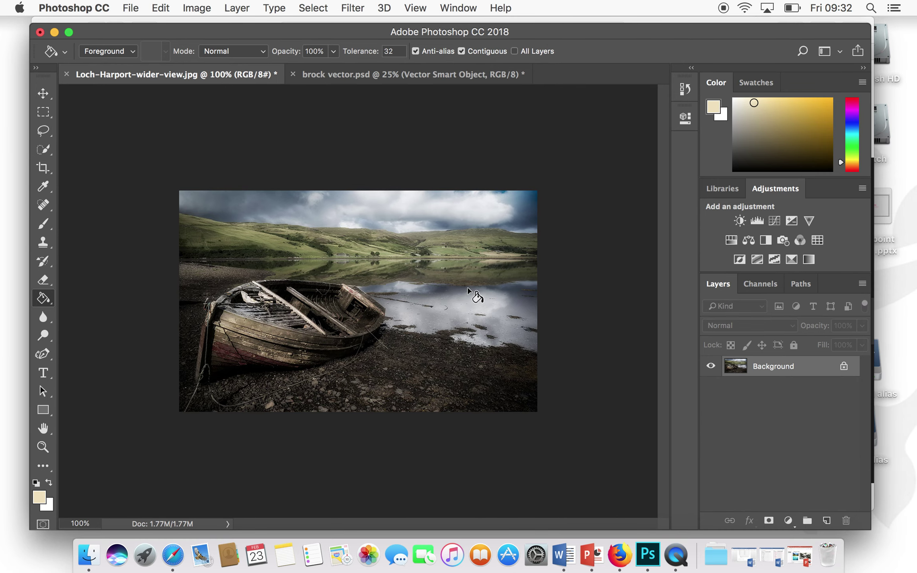
key("super+plus")
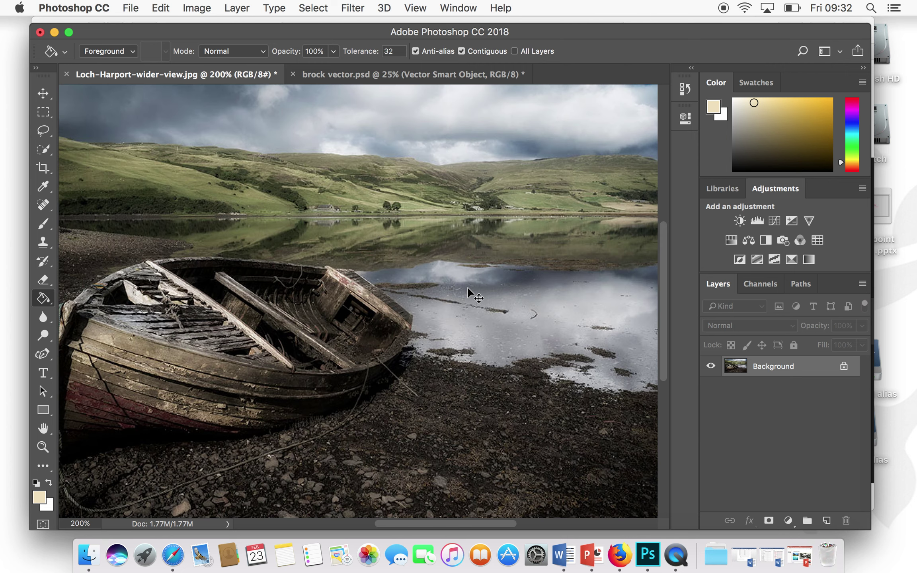
key("super+minus")
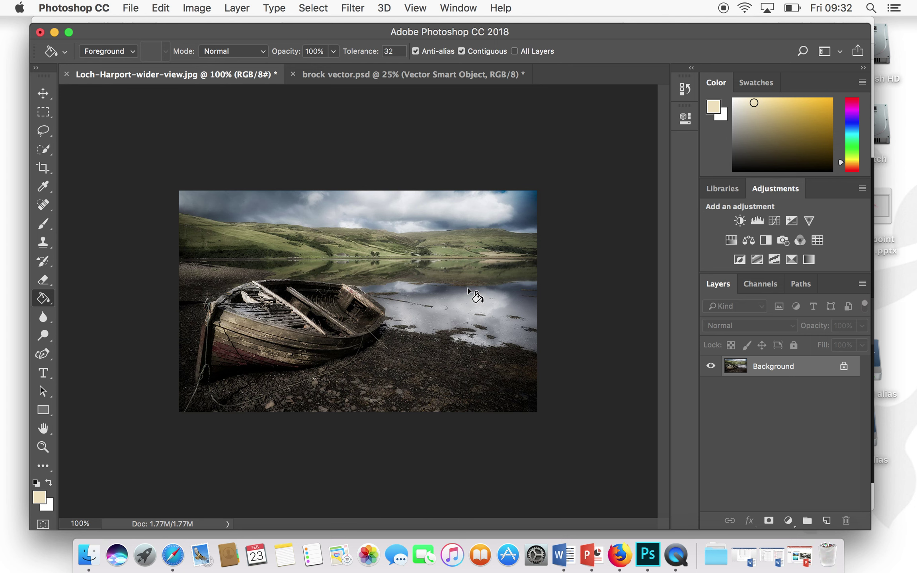
key("super+plus")
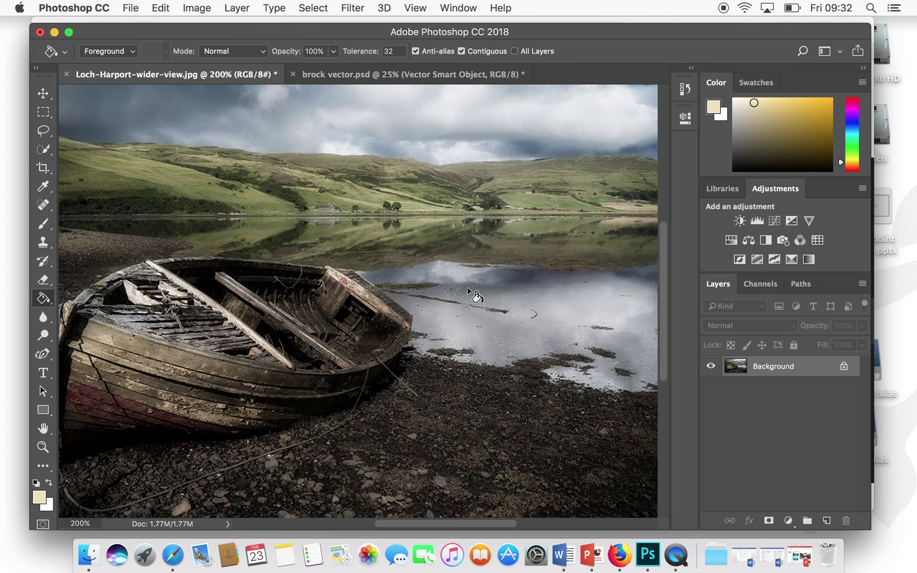
key("super+minus")
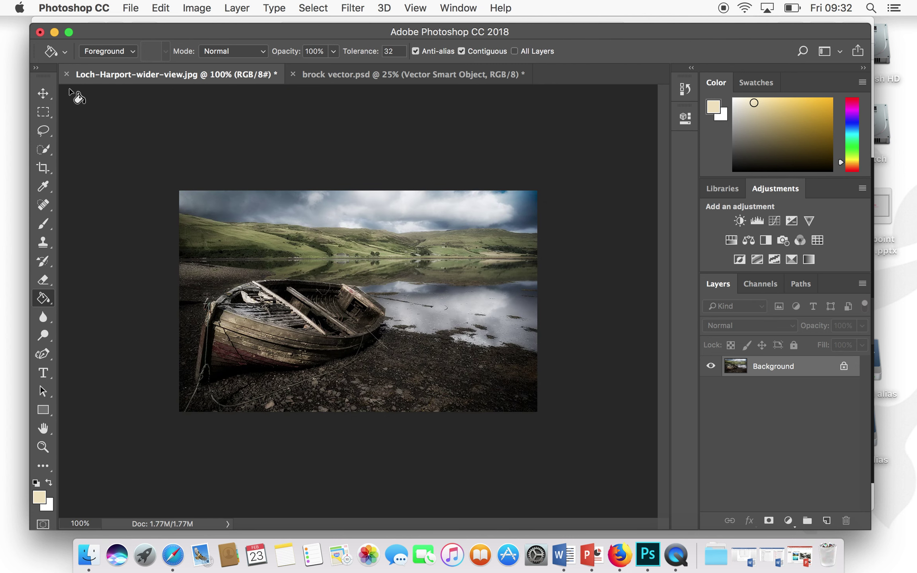
Duplicate the Background layer of the boat photo with the Move tool active
left_click(44, 94)
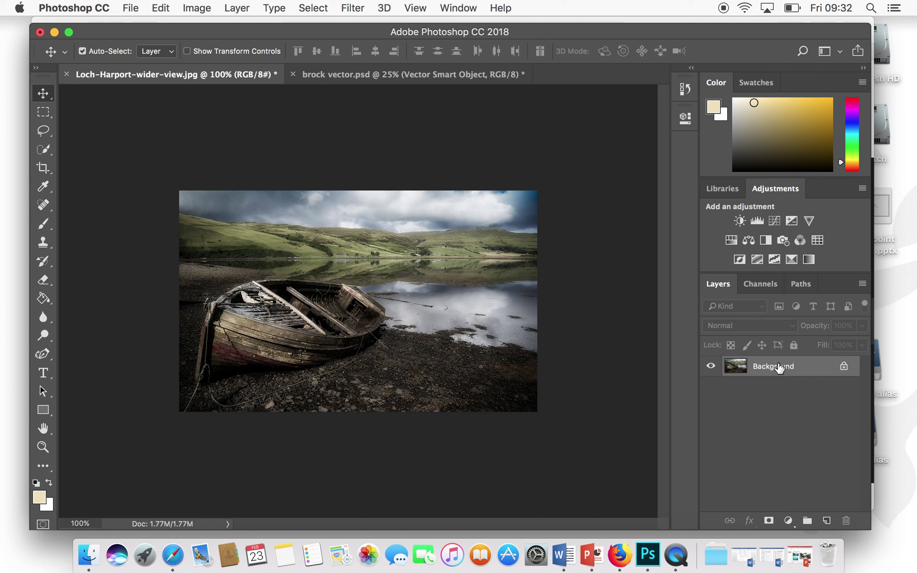
left_click_drag(779, 368, 830, 528)
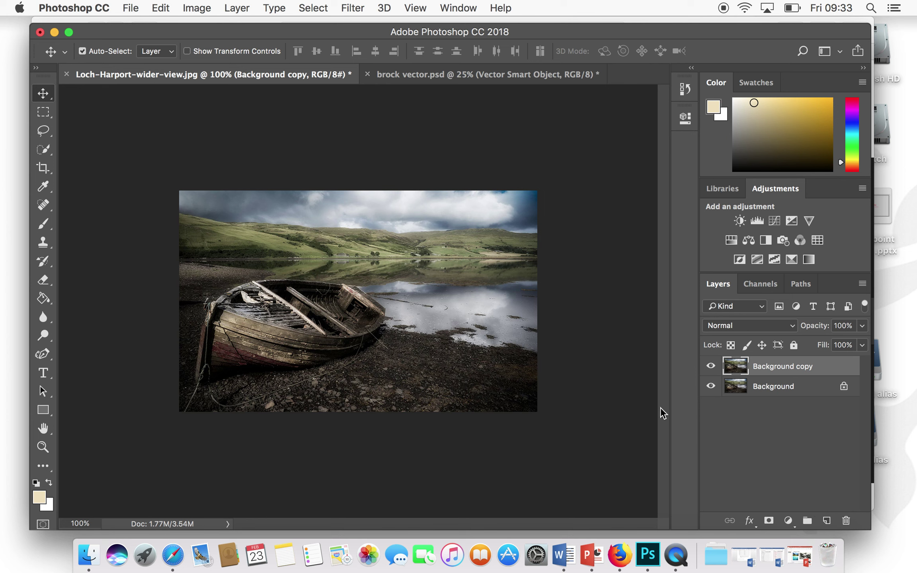
Apply a Black & White adjustment to the Background copy with Reds 110, Yellows 140, Greens 108, Cyans 135 and Blues 95%
left_click(197, 8)
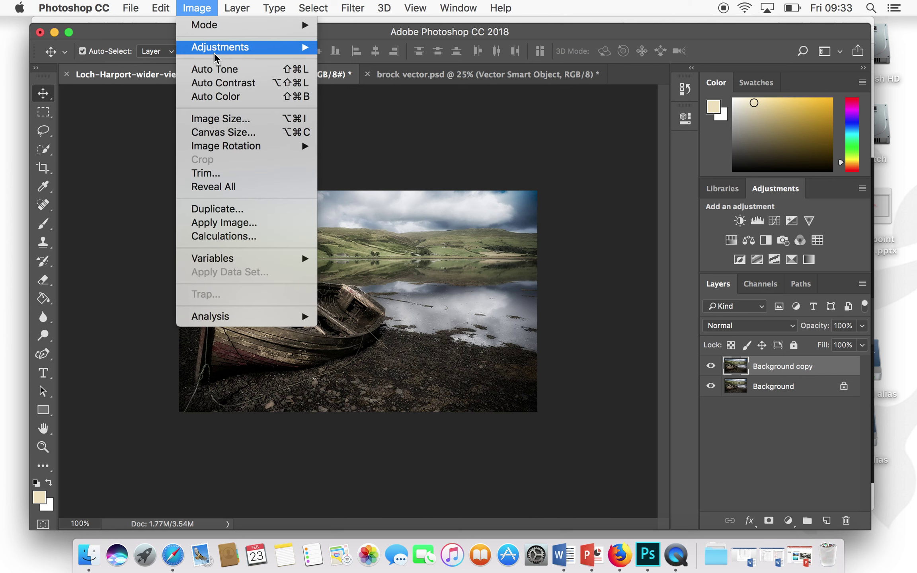
mouse_move(239, 47)
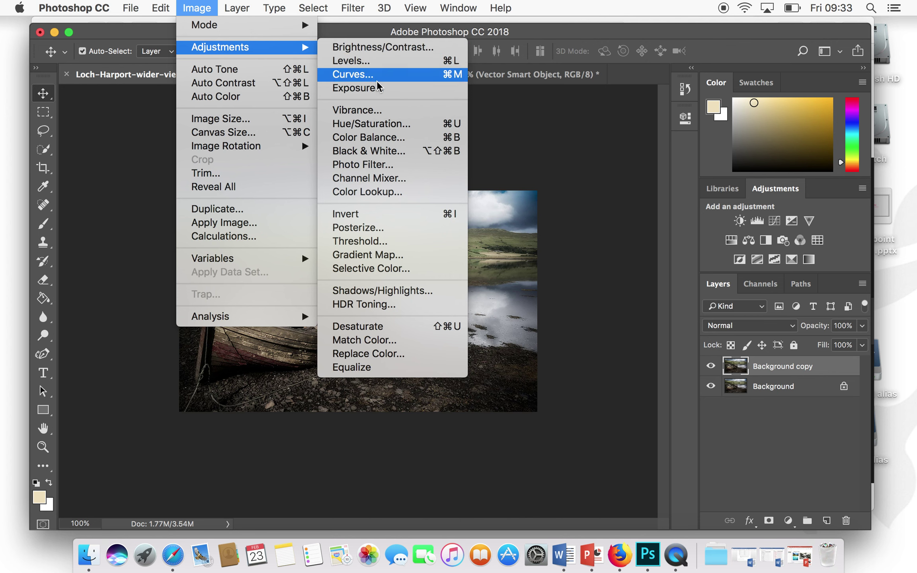
left_click(374, 154)
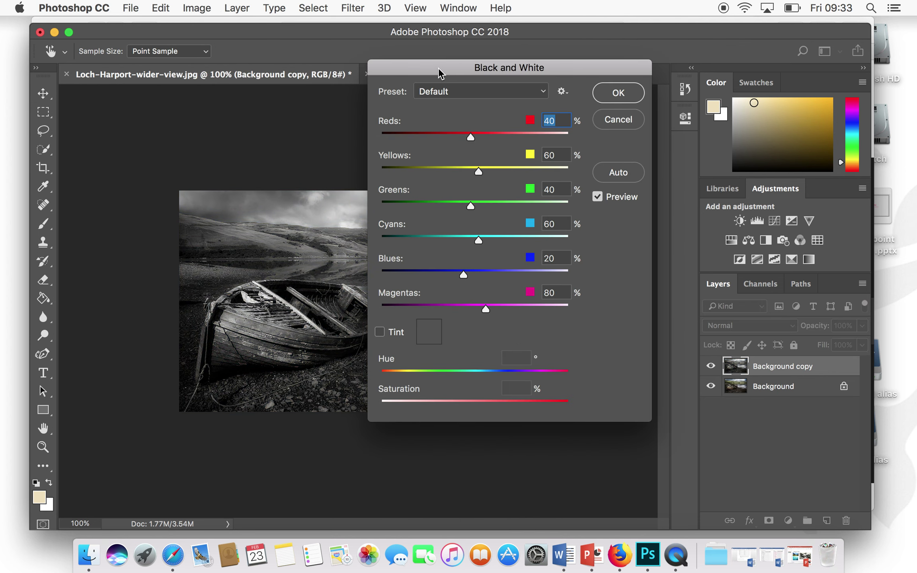
left_click_drag(439, 72, 647, 70)
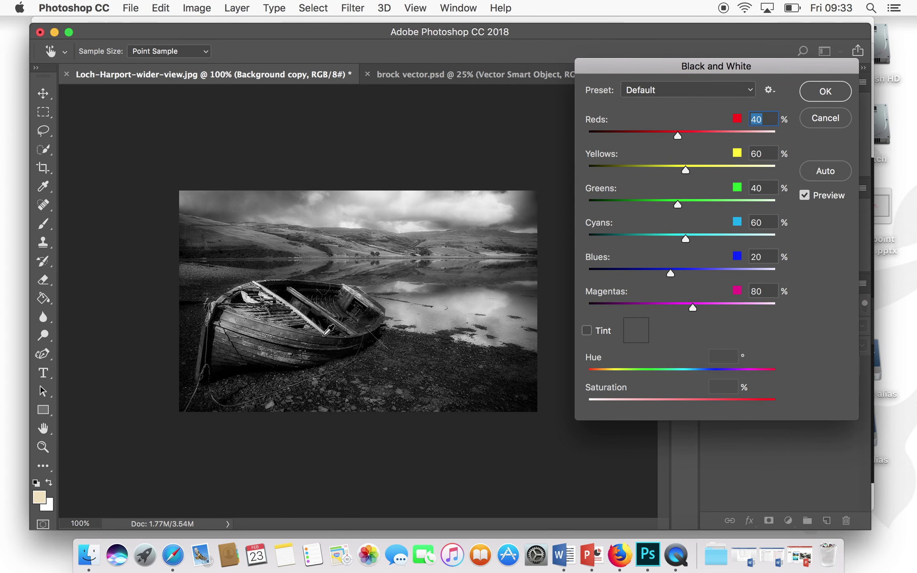
left_click_drag(678, 205, 714, 238)
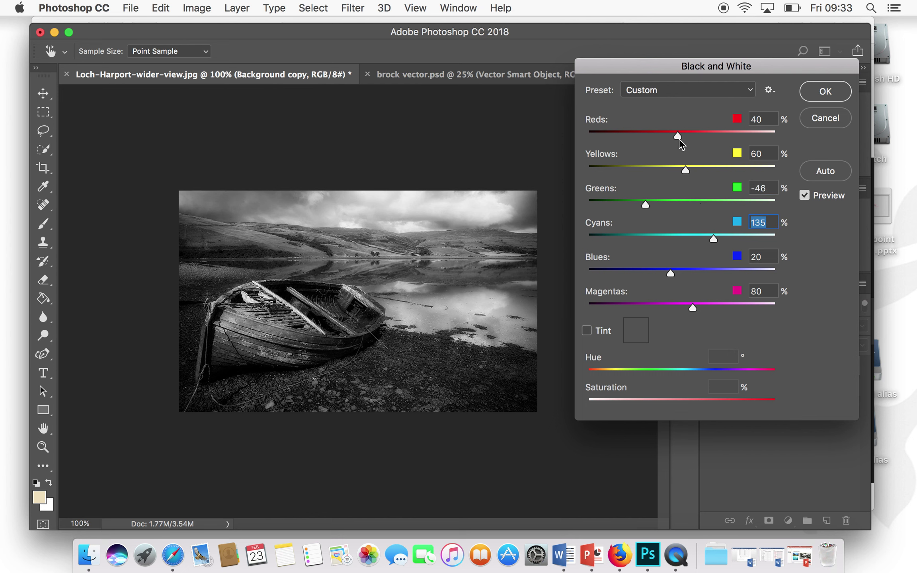
left_click_drag(679, 137, 704, 134)
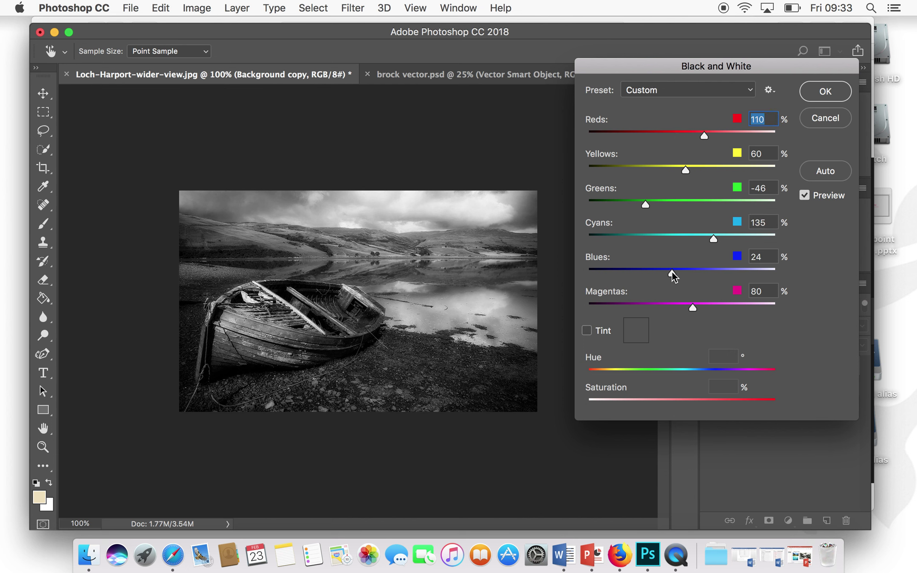
left_click_drag(700, 274, 699, 274)
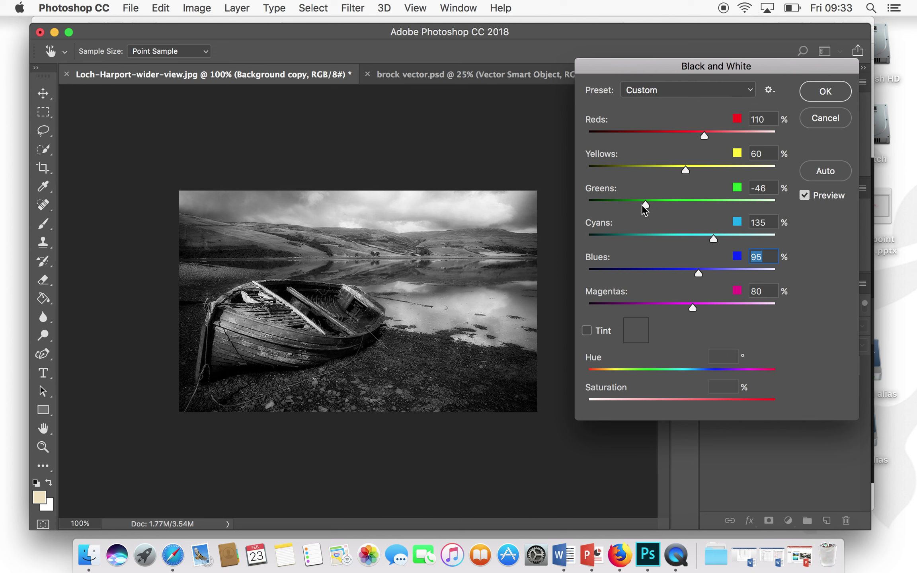
left_click_drag(645, 205, 703, 204)
left_click_drag(686, 172, 716, 172)
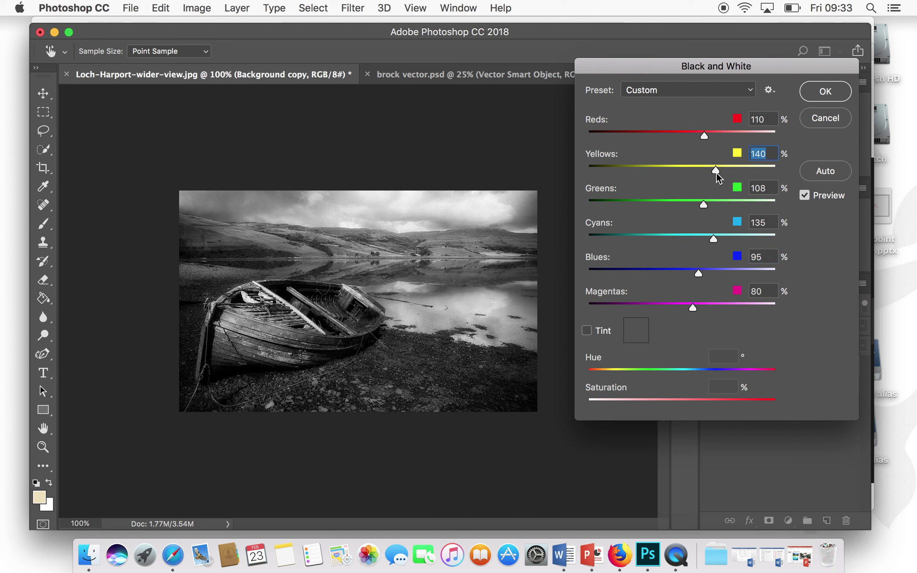
left_click(825, 91)
Rename the Background copy layer as "Black and white" and duplicate it
double_click(763, 368)
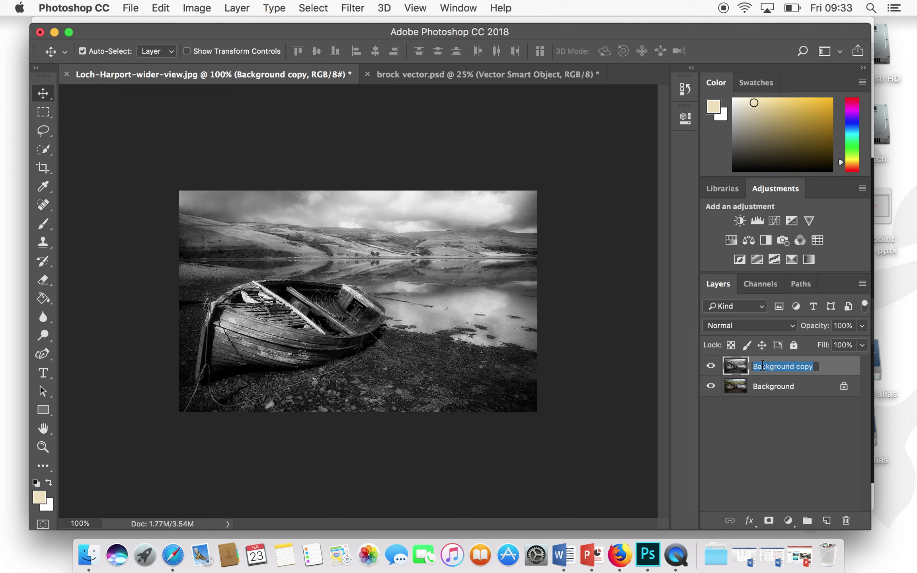
key("BackSpace")
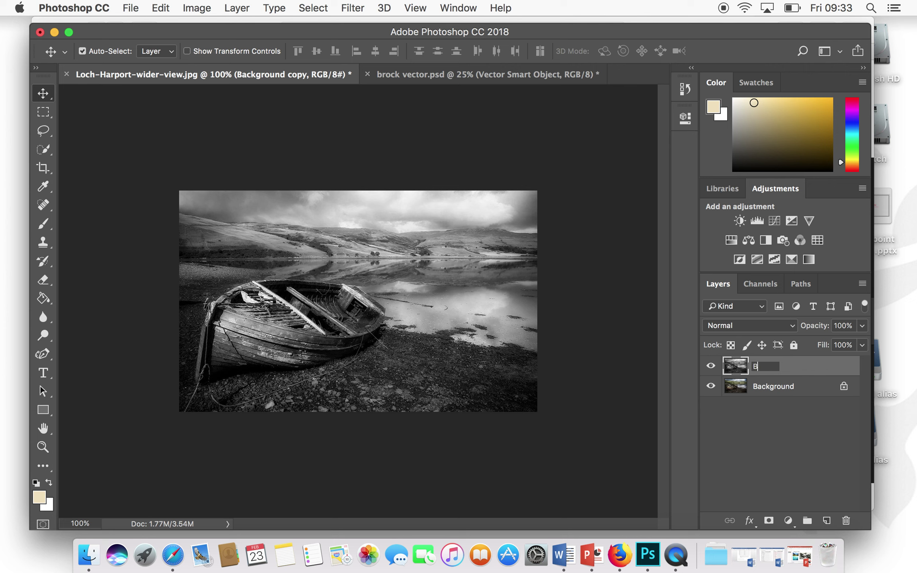
type("Black and white")
key("Return")
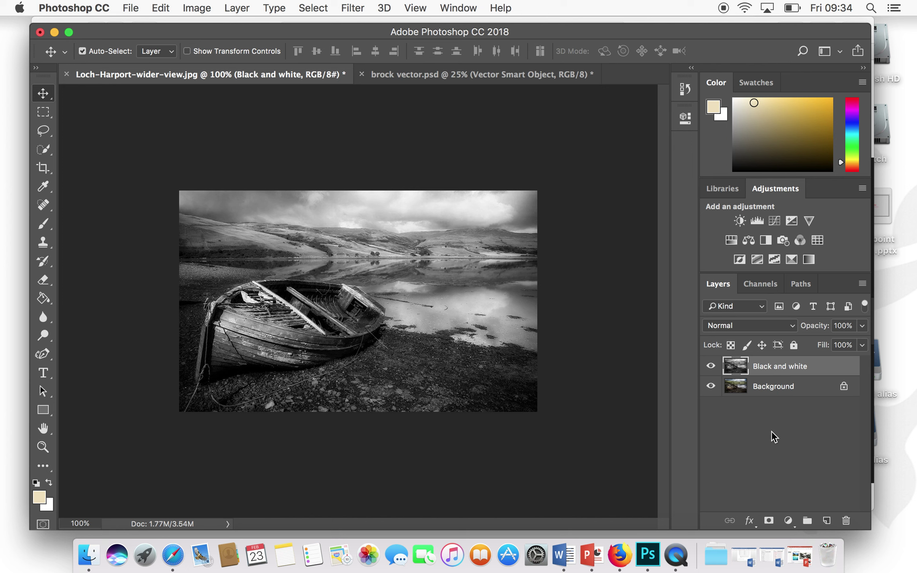
left_click_drag(782, 370, 827, 522)
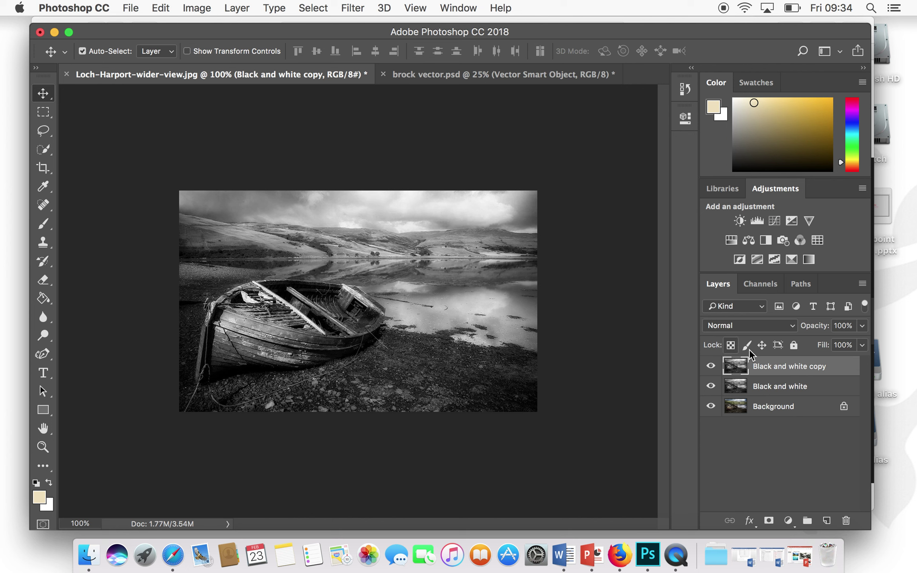
Try the Linear Light, Pin Light and Hard Mix blend modes on the Black and white copy layer, returning to Linear Light
left_click(741, 328)
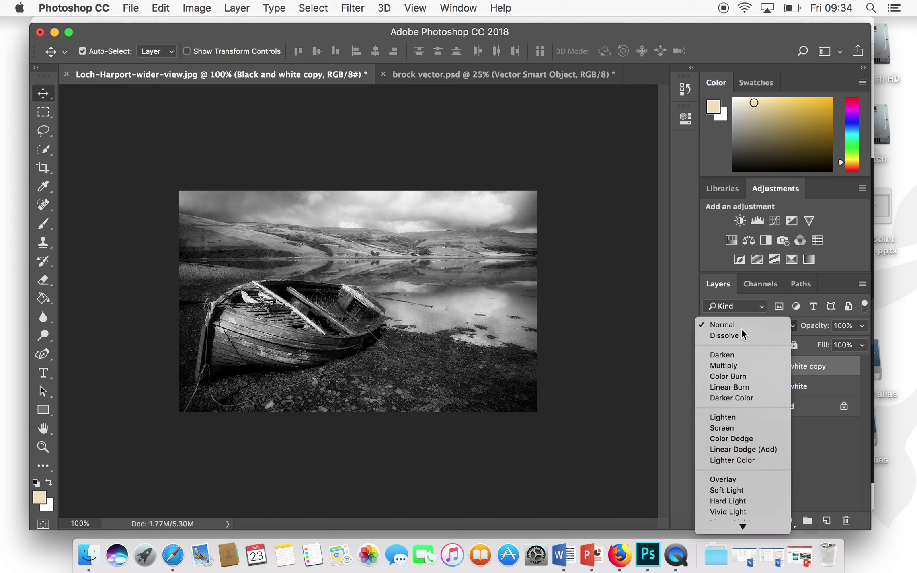
left_click(741, 328)
left_click(733, 327)
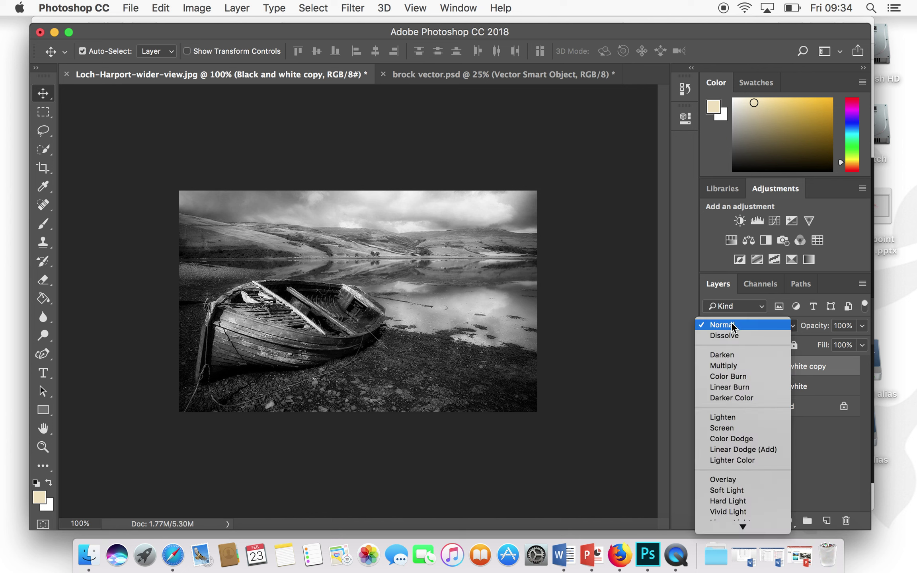
mouse_move(741, 534)
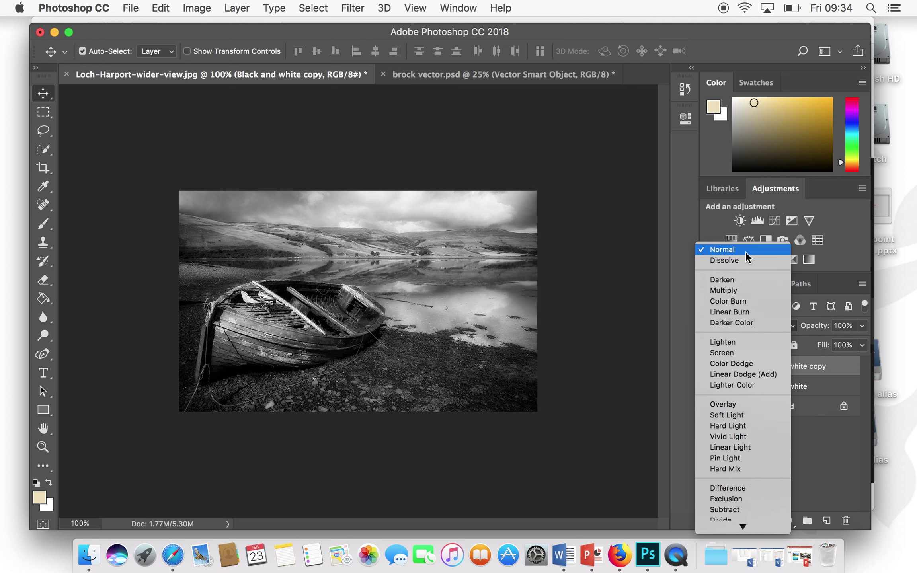
left_click(735, 448)
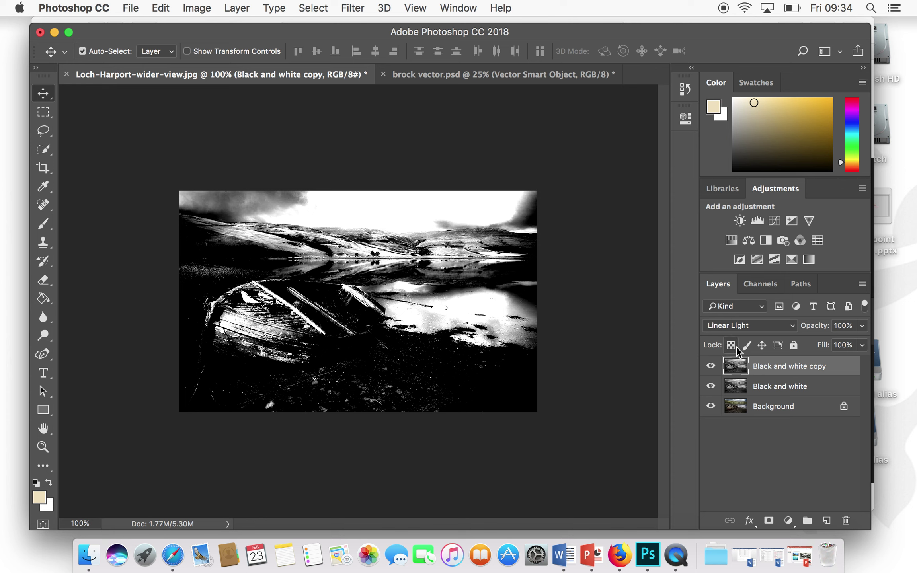
left_click(787, 328)
left_click(770, 335)
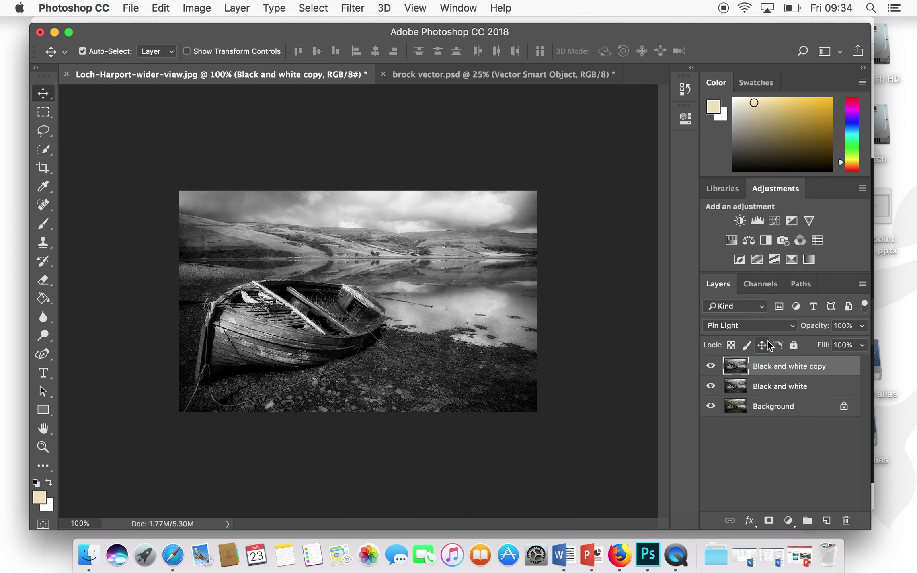
left_click(761, 327)
left_click(758, 334)
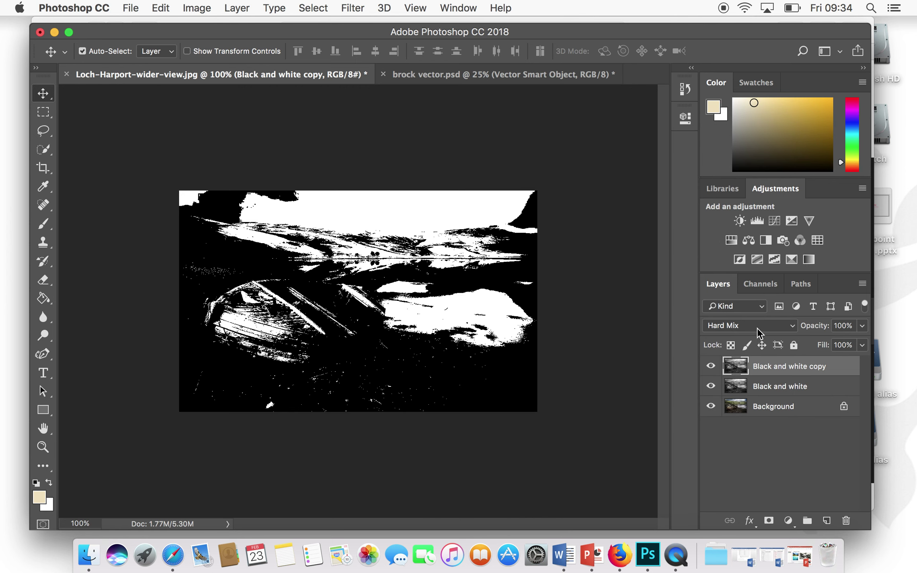
left_click(757, 328)
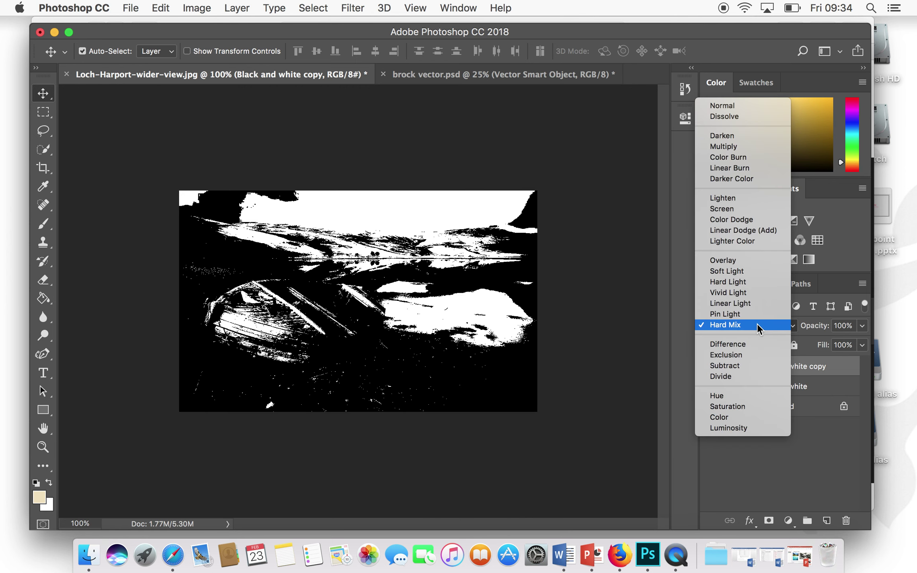
left_click(754, 304)
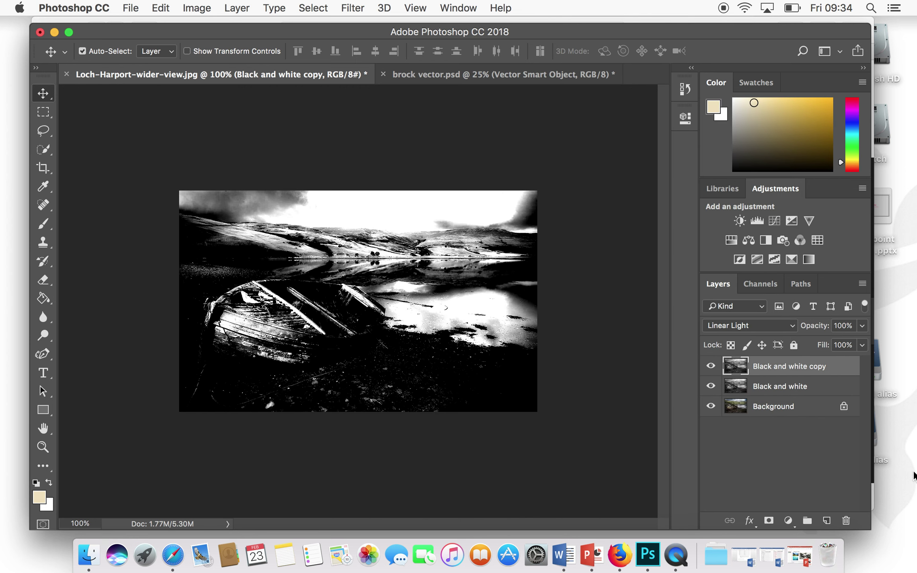
Set the Black and white copy layer's blend mode to Vivid Light and lower its opacity to about 42%
left_click(782, 319)
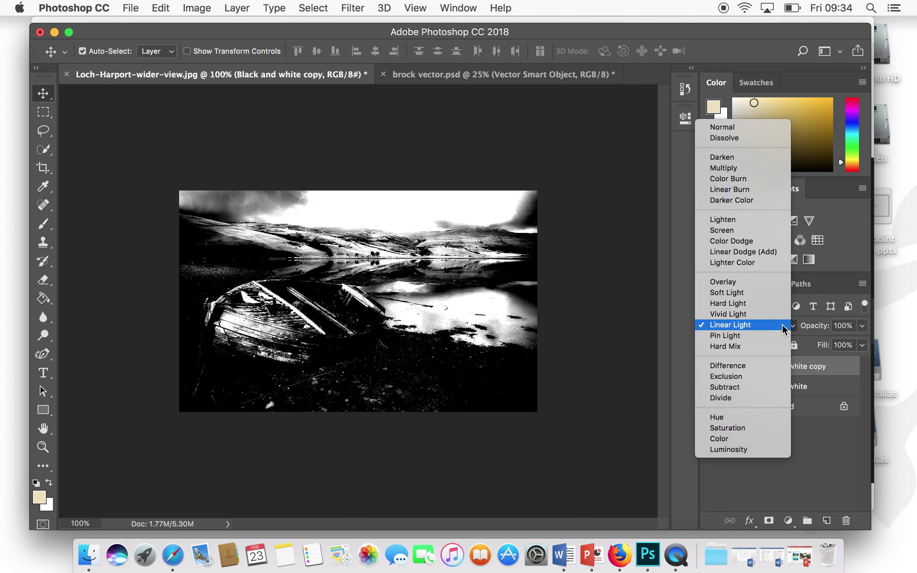
left_click(776, 313)
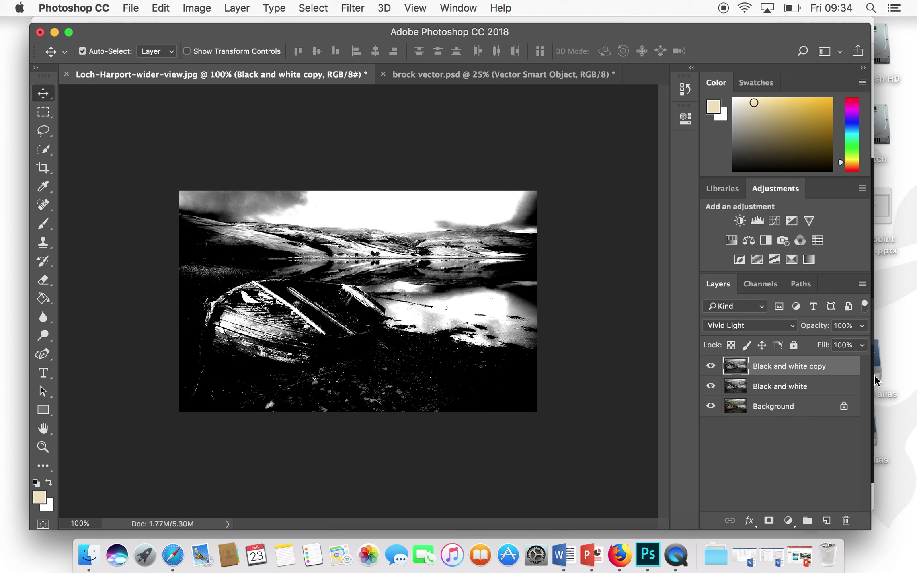
left_click(861, 326)
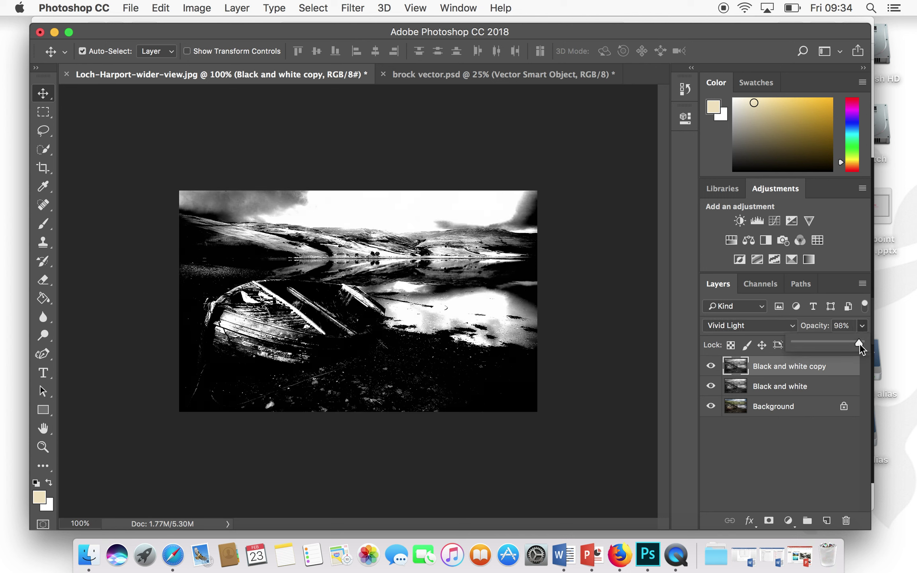
left_click_drag(834, 341, 833, 342)
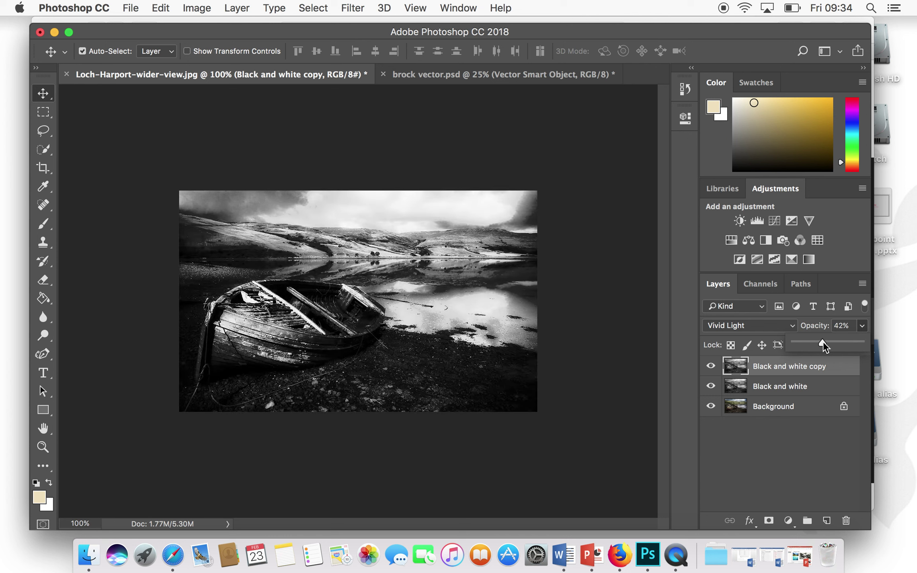
Rename the Black and white copy layer as "vivid light" and deselect it
left_click(844, 295)
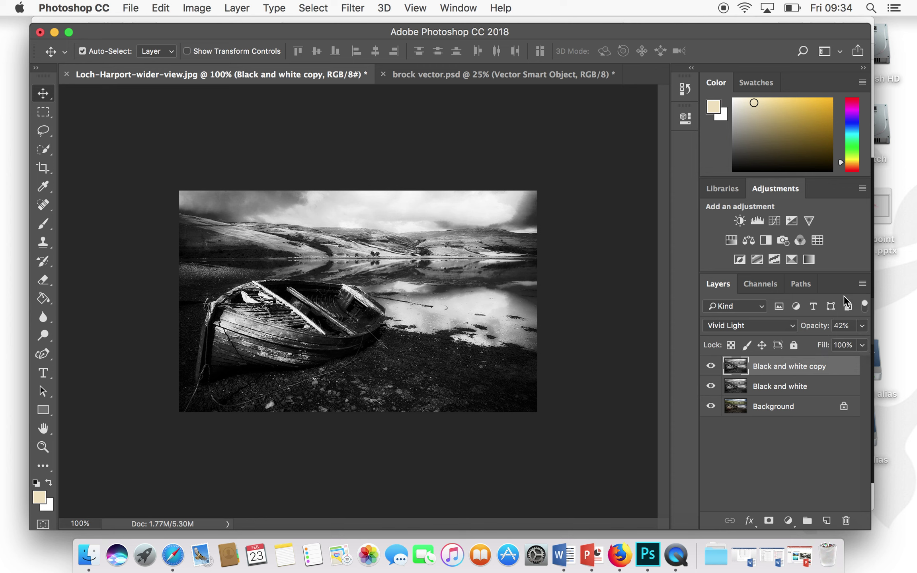
key("BackSpace")
type("vivid light")
key("Return")
left_click(806, 451)
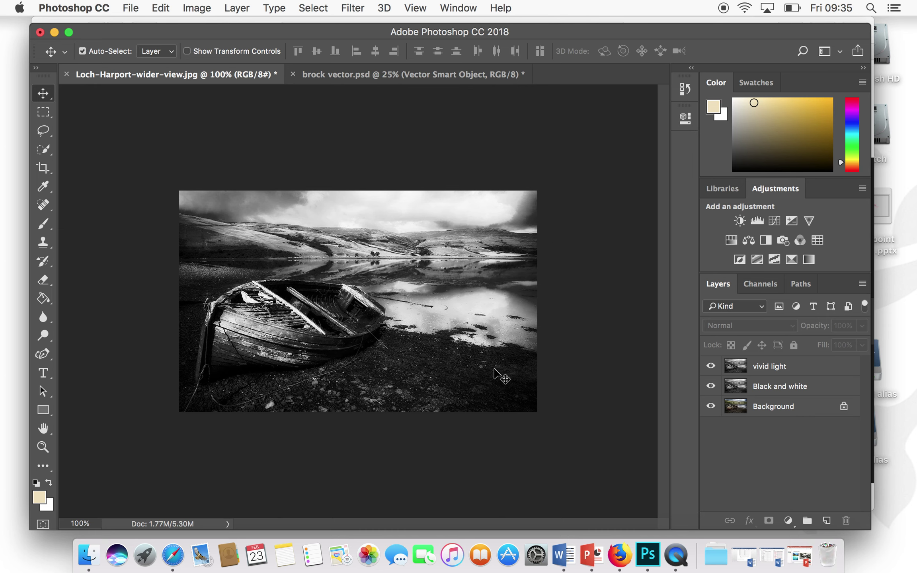
Switch to Safari and open the preview of the brown parchment image in the texture image search
left_click_drag(601, 37, 565, 24)
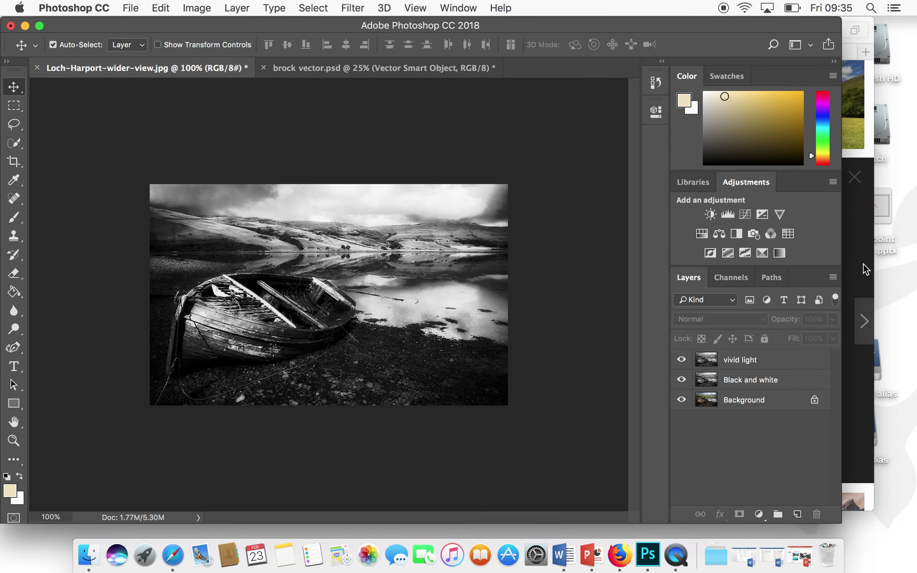
left_click(863, 275)
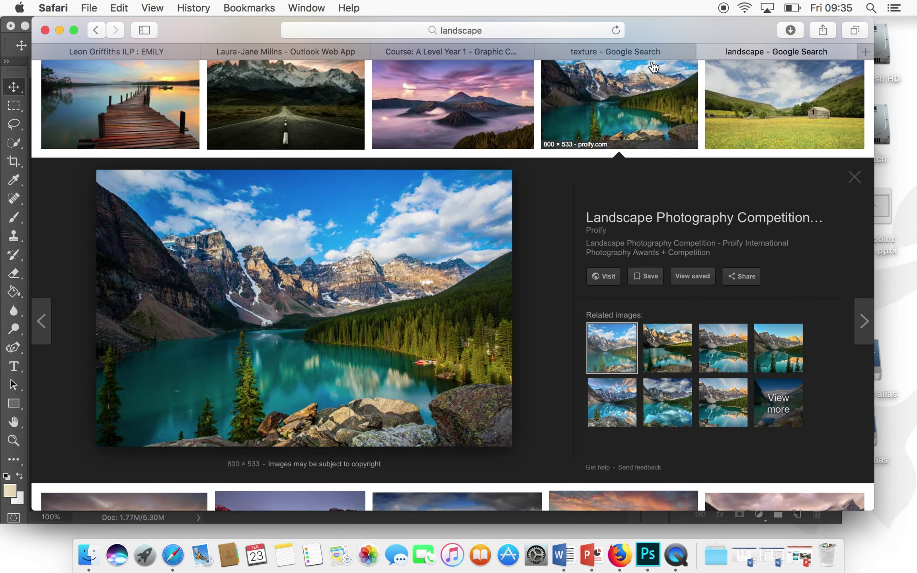
left_click(693, 54)
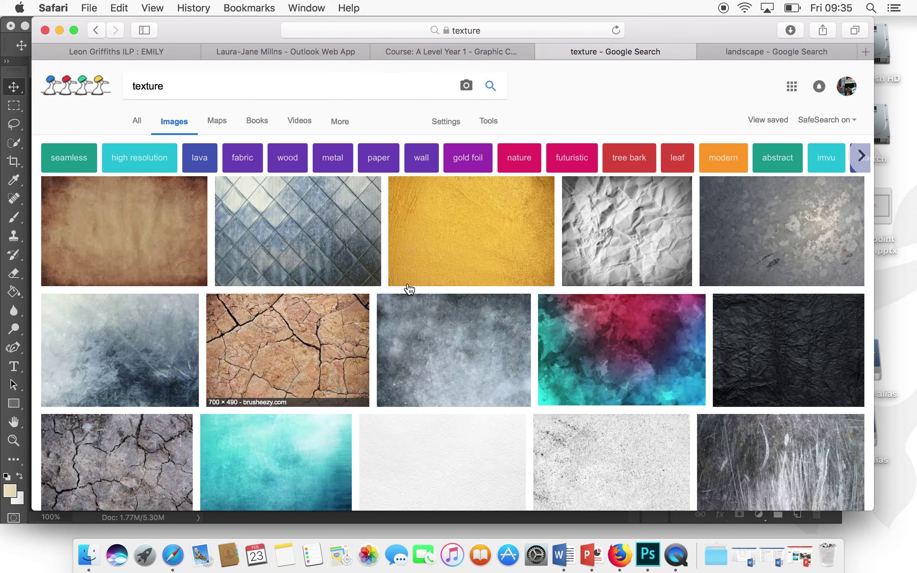
scroll(404, 404, "down", 3)
scroll(403, 403, "up", 2)
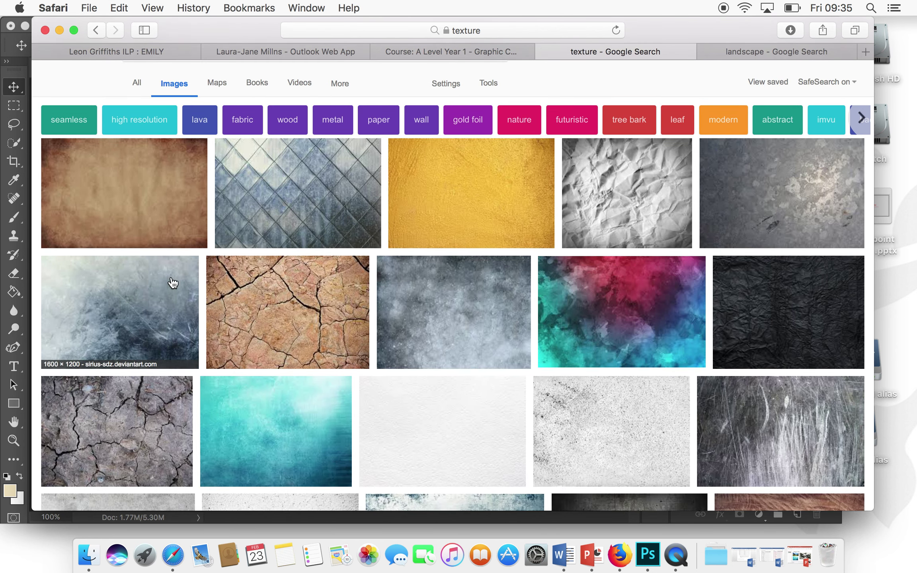
left_click(131, 206)
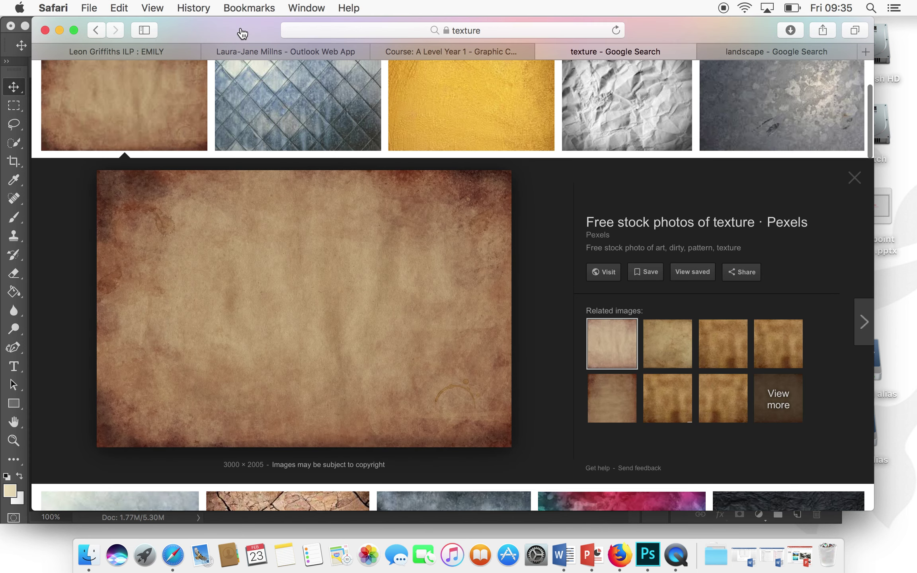
Copy the parchment texture into the boat document in Photoshop as a new top layer and shift it slightly down
left_click_drag(242, 33, 676, 34)
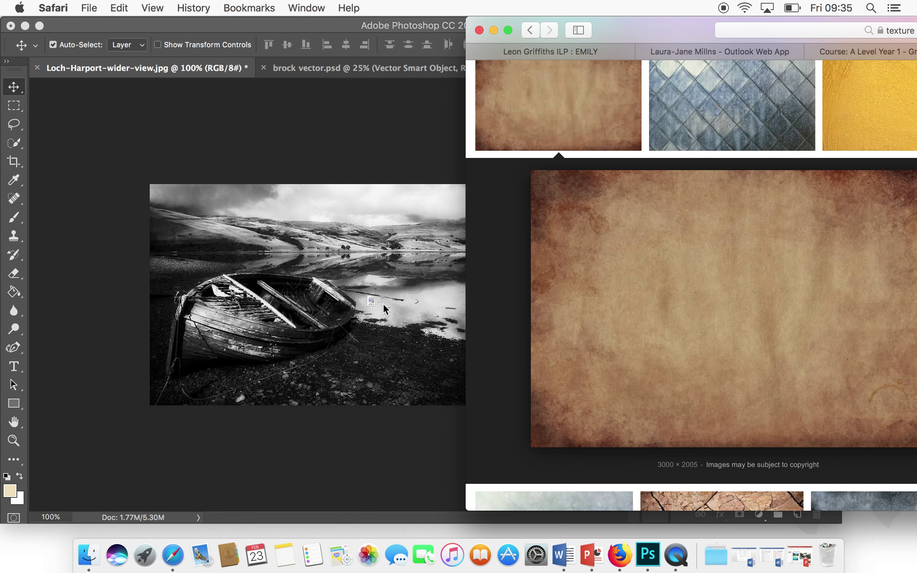
left_click(343, 309)
key("super+v")
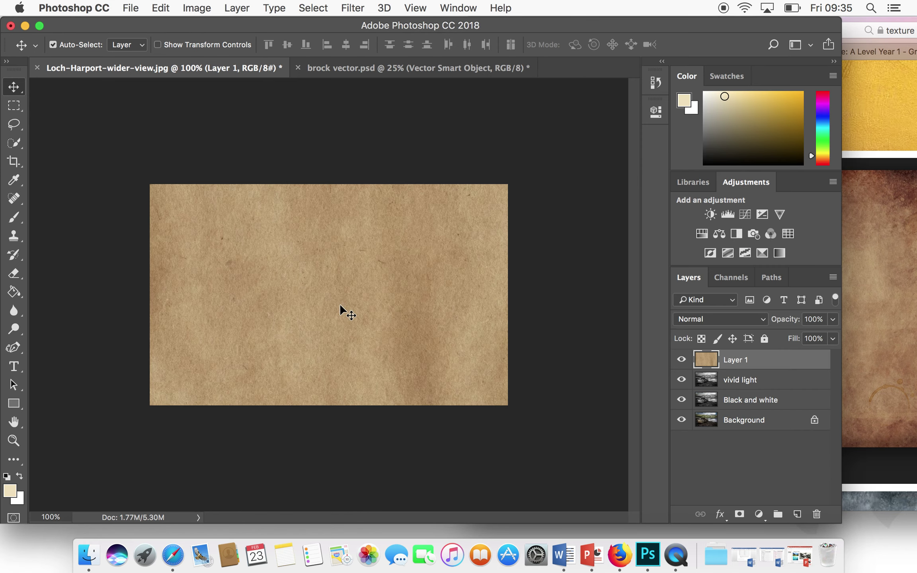
left_click_drag(305, 275, 324, 339)
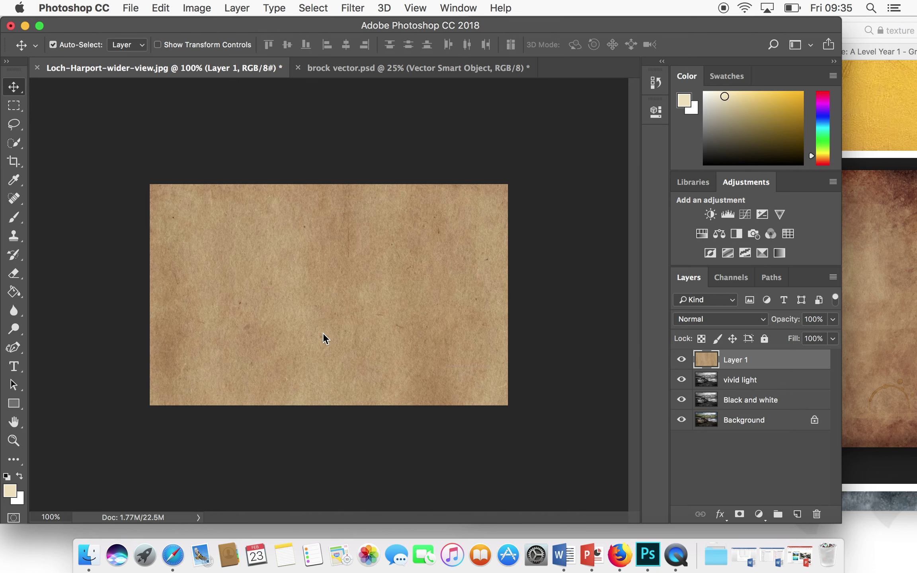
Free-transform the texture layer to 33.33% width and 32.27% height, positioned to cover the whole canvas
key("super+t")
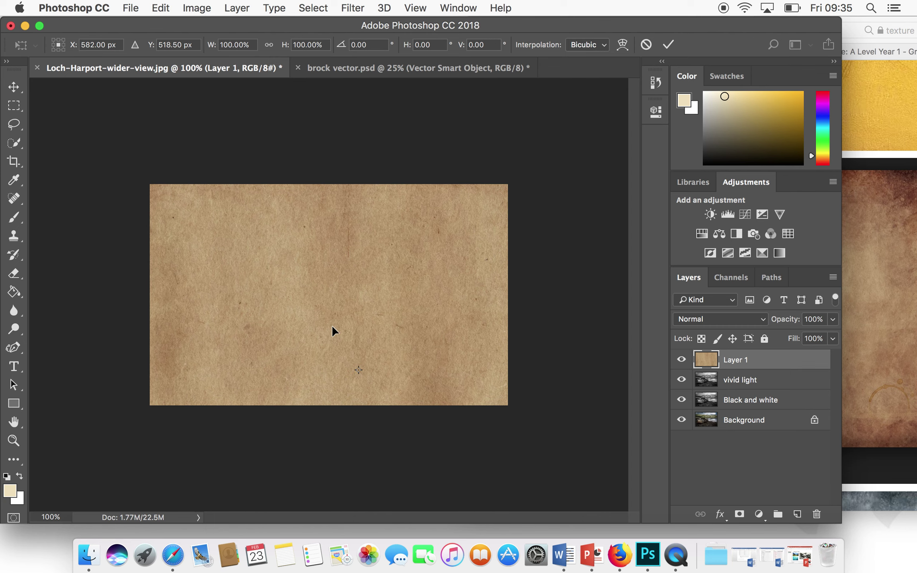
key("super+minus")
key("super+minus")
key("super+minus")
key("super+minus")
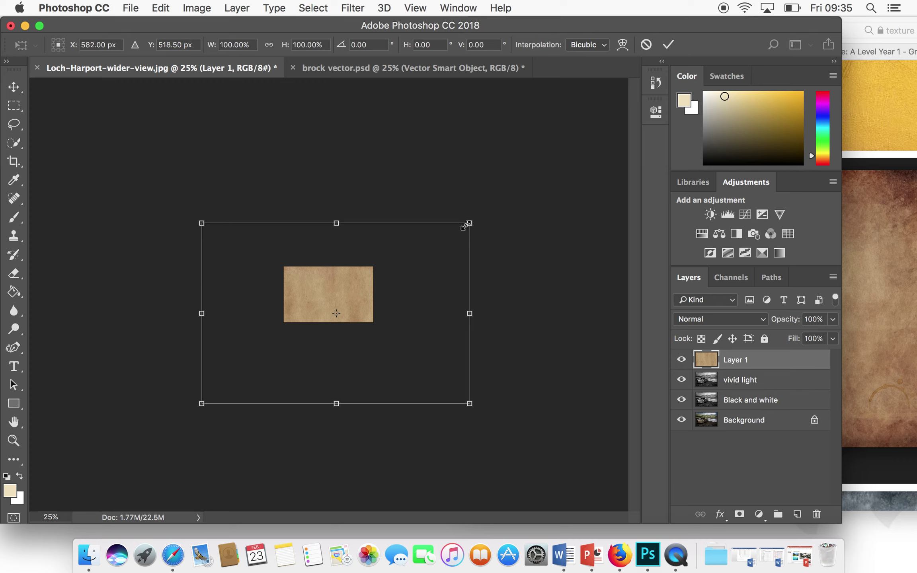
left_click_drag(465, 226, 367, 259)
left_click_drag(352, 293, 362, 277)
key("super+equal")
key("super+equal")
key("super+equal")
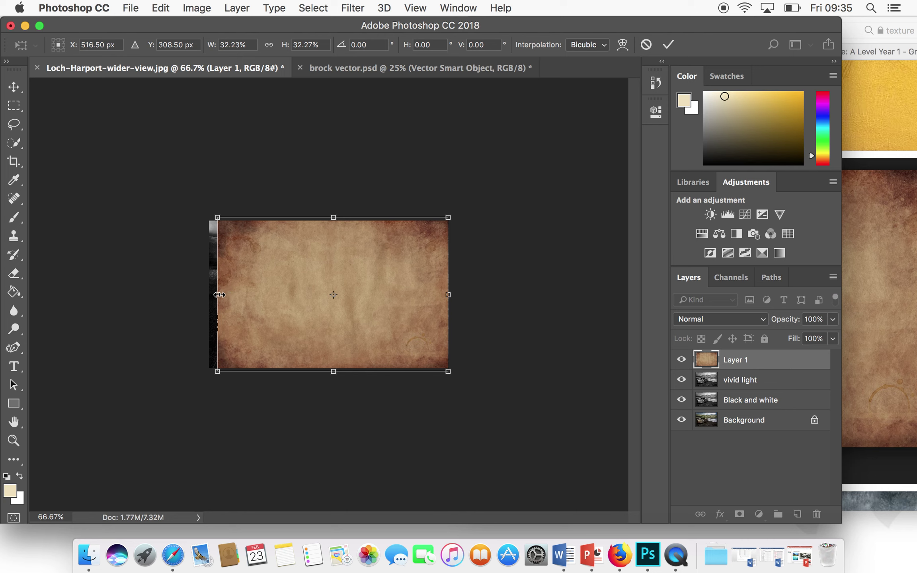
left_click_drag(218, 295, 211, 296)
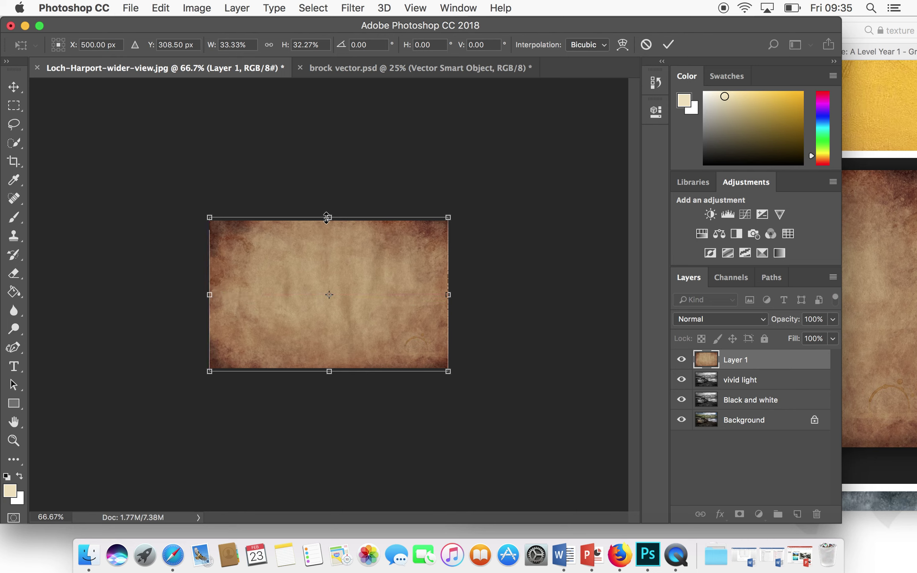
key("Return")
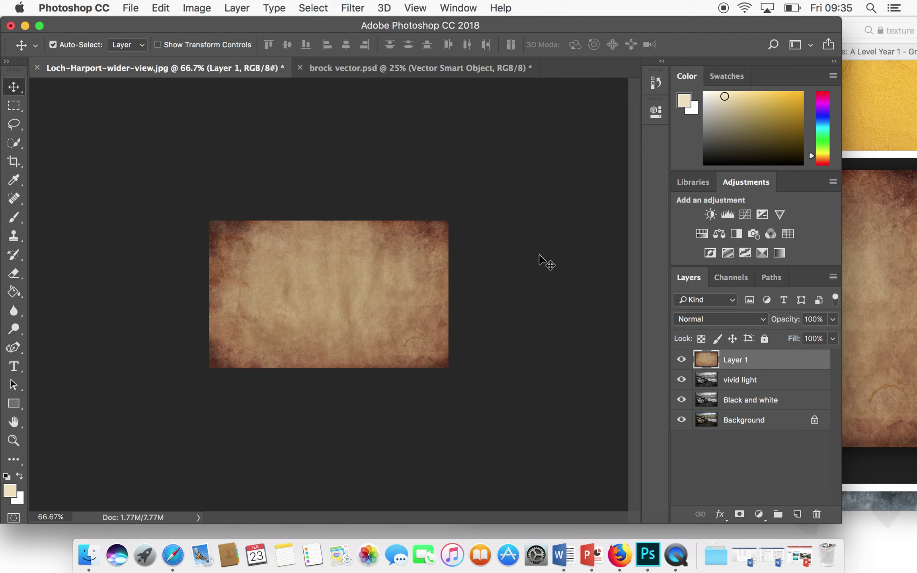
Apply a Black & White adjustment with the Default preset to the texture layer
left_click(159, 9)
mouse_move(197, 8)
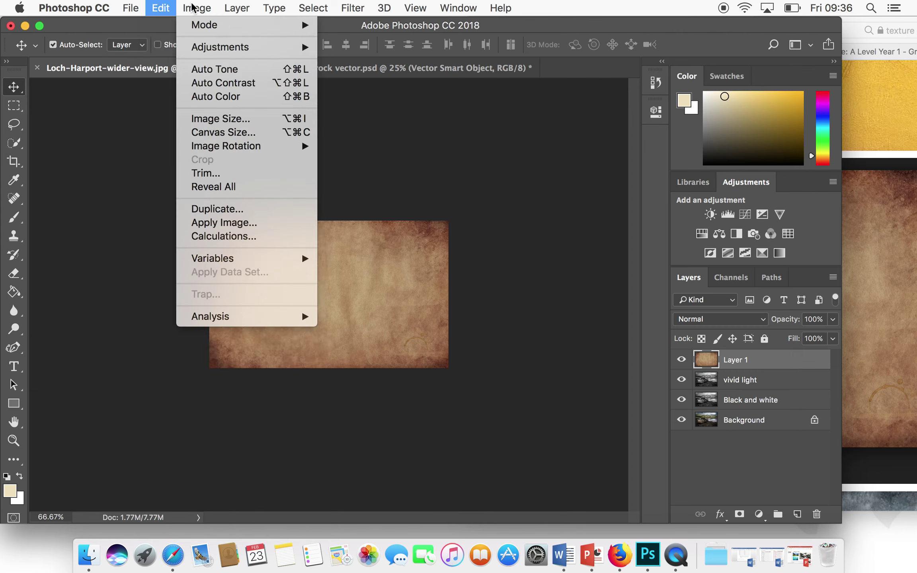
mouse_move(220, 47)
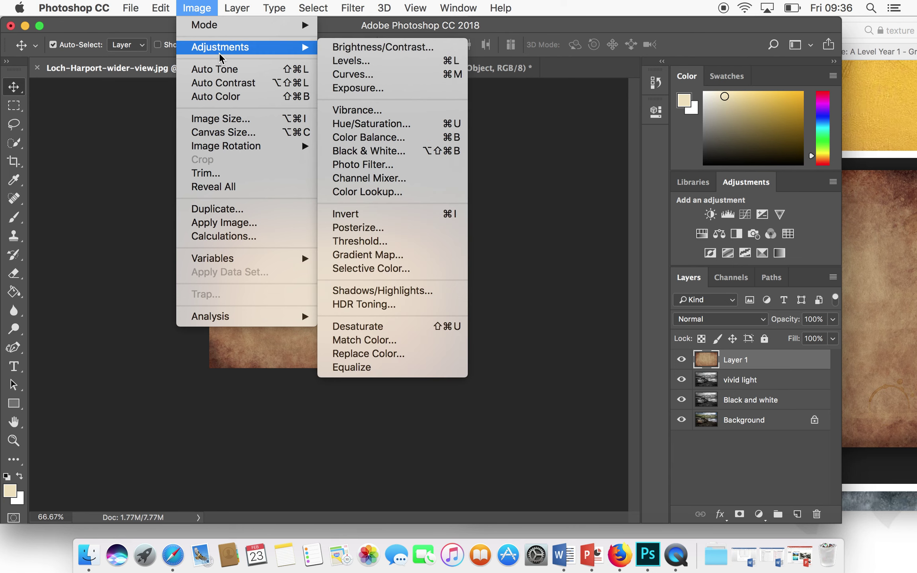
left_click(388, 151)
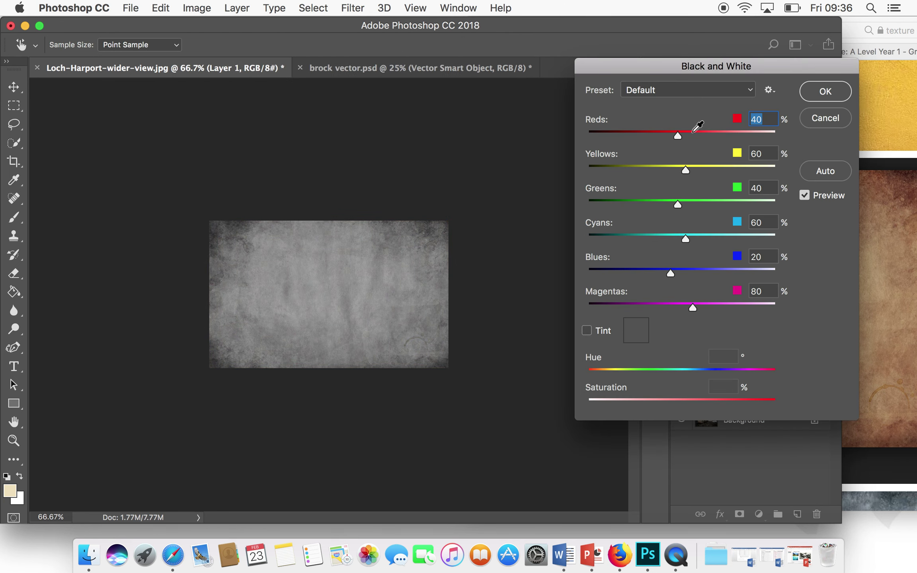
left_click(835, 94)
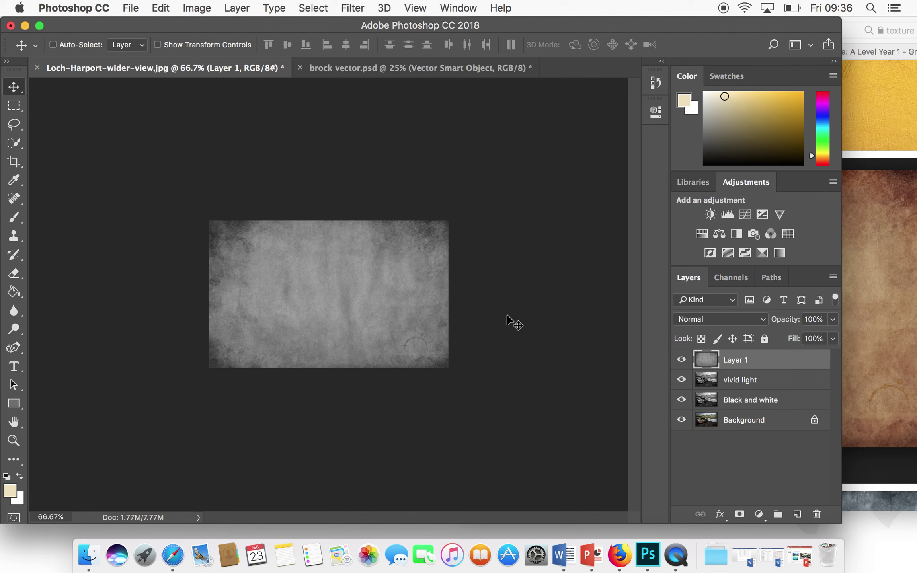
key("super+1")
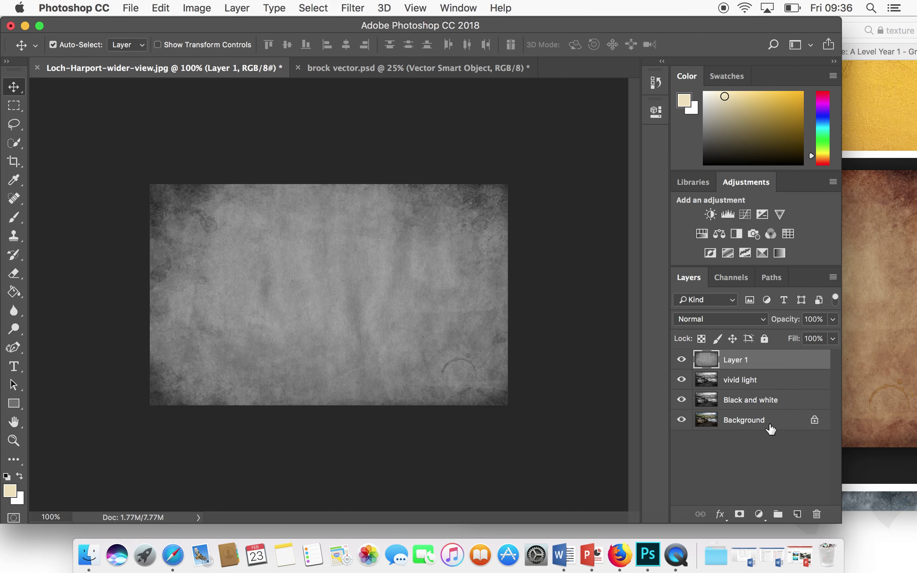
Set the texture layer's blend mode to Overlay and try its opacity, keeping it at 100%
left_click_drag(655, 25, 691, 22)
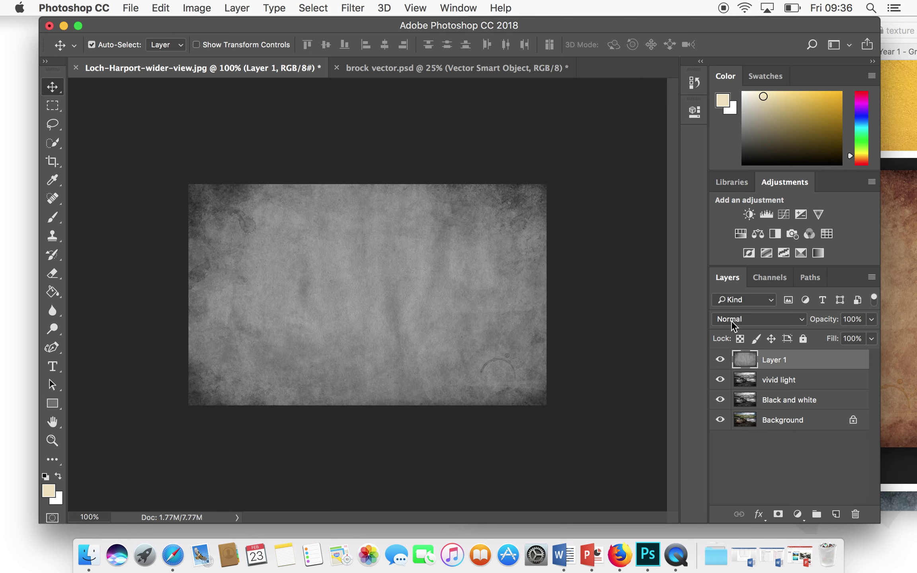
left_click(752, 320)
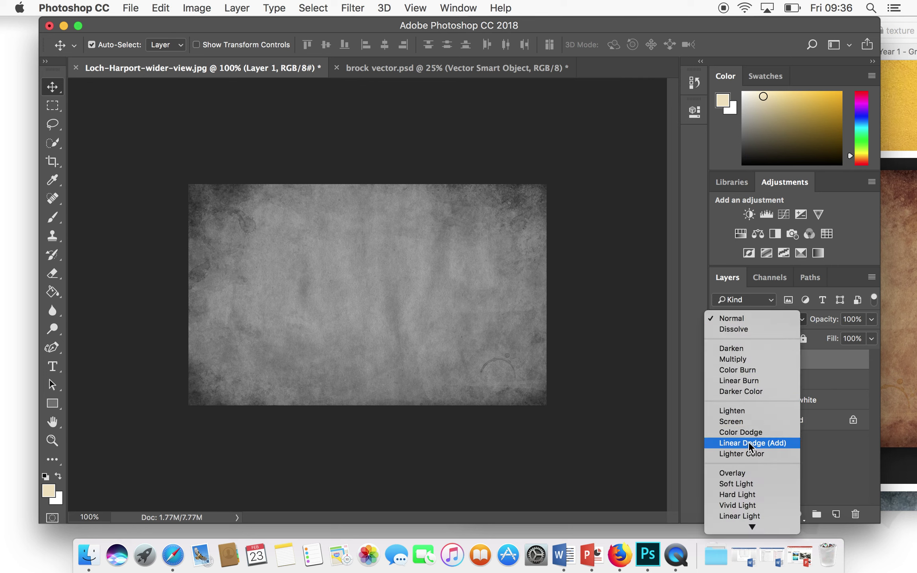
left_click(742, 477)
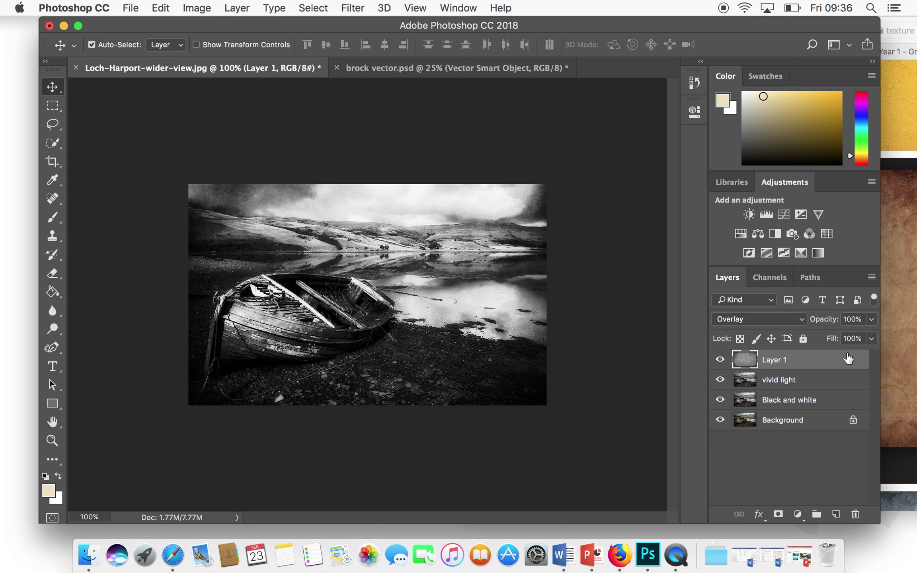
left_click(871, 320)
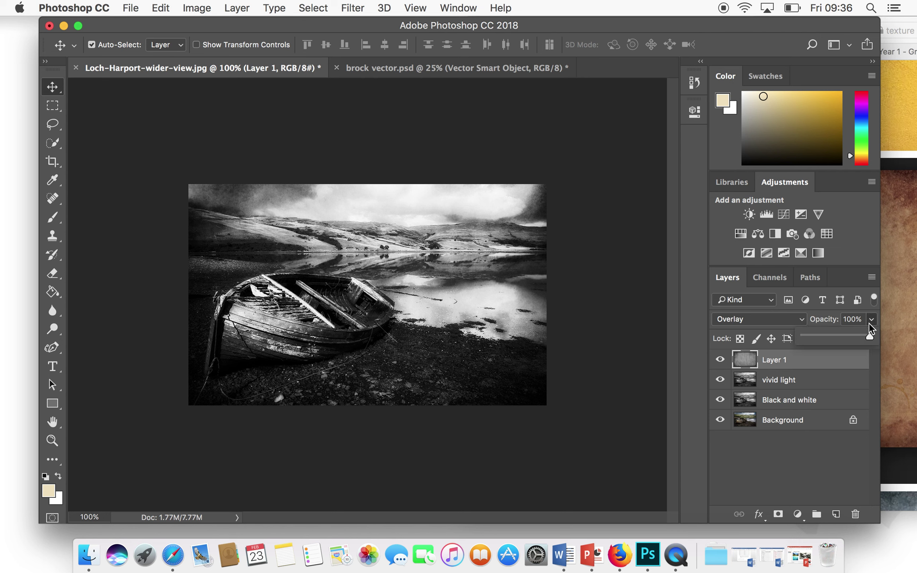
left_click_drag(862, 353, 885, 340)
left_click(870, 320)
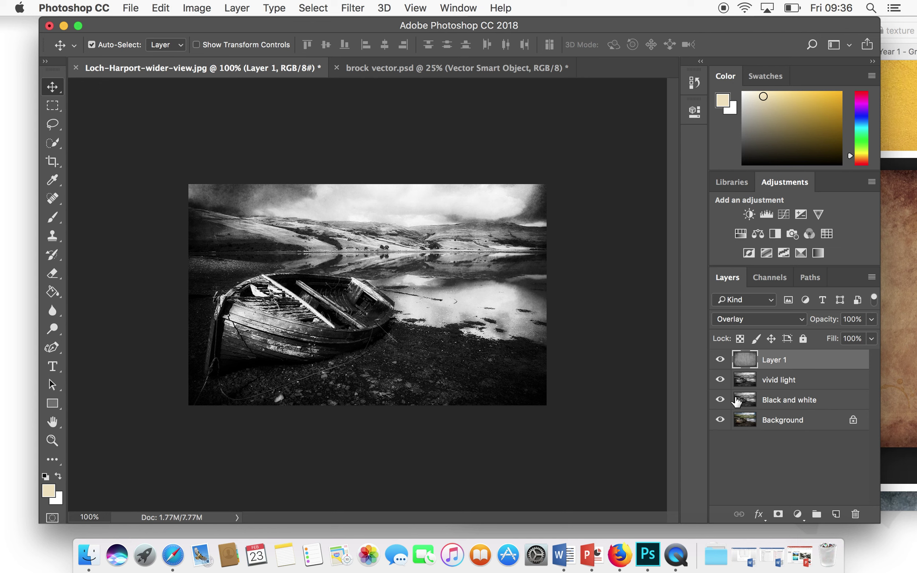
Rename Layer 1 as "texture"
double_click(773, 360)
key("BackSpace")
key("Return")
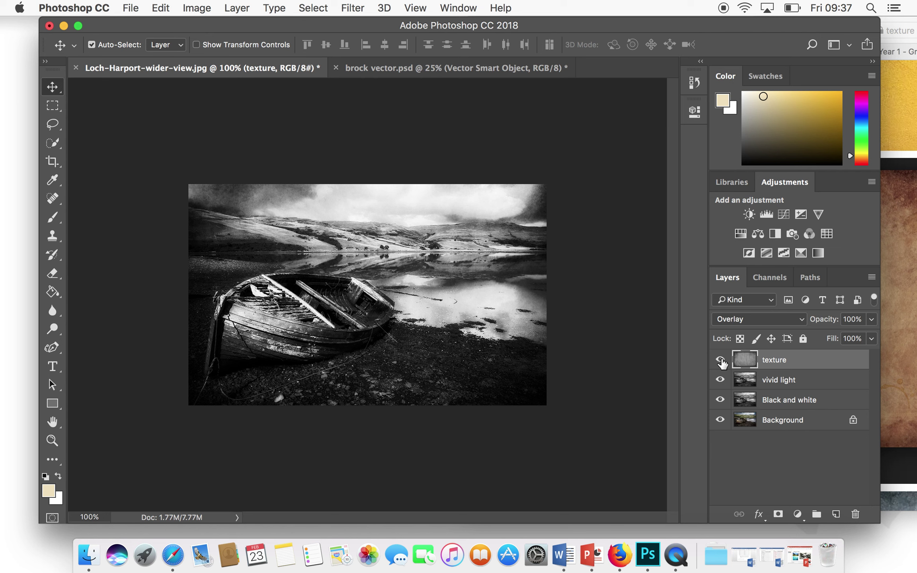
Hide the texture, vivid light and Black and white layers one by one and show them again to compare their effects
left_click(720, 360)
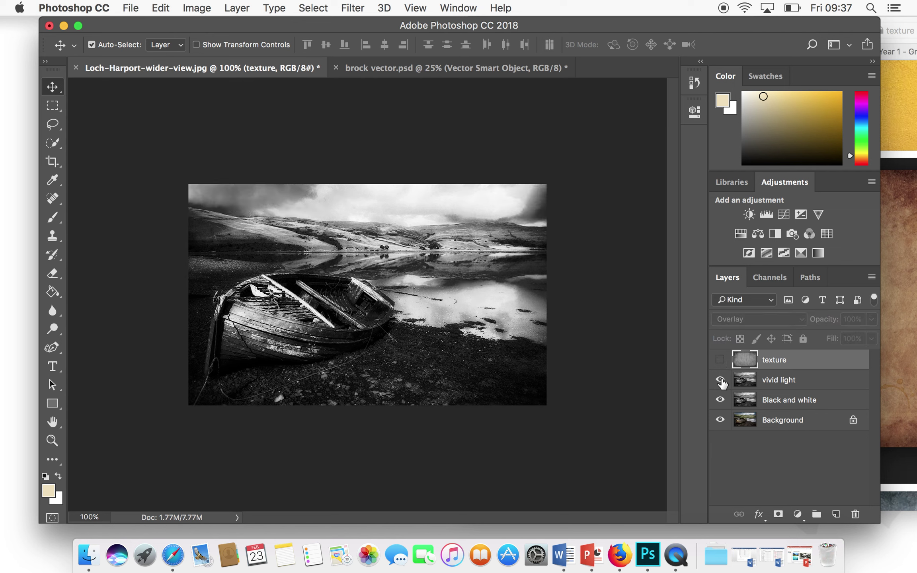
left_click(721, 380)
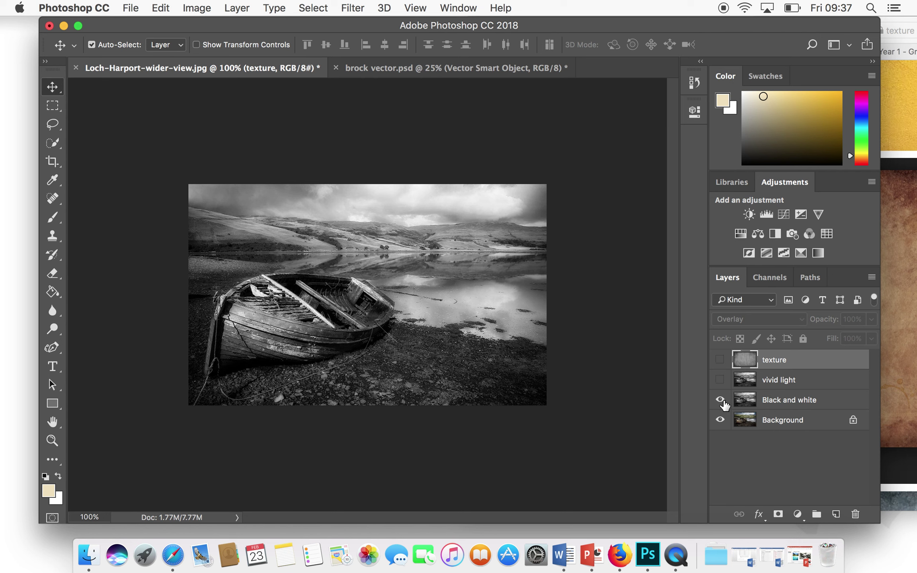
left_click(721, 400)
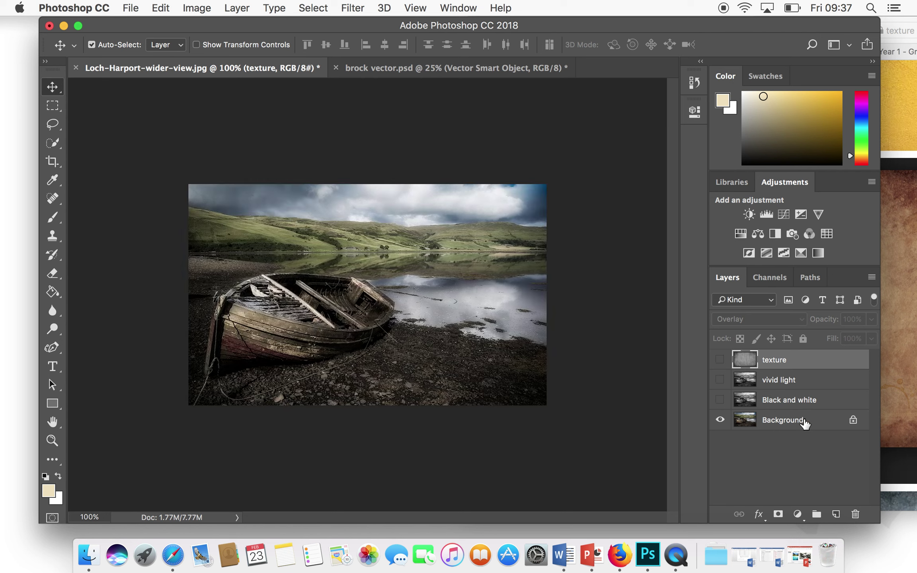
left_click(721, 400)
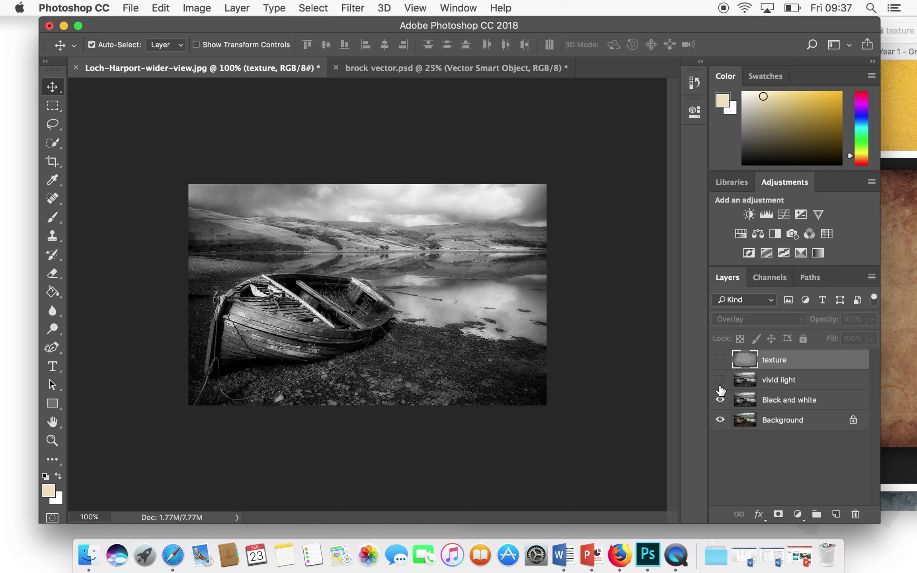
left_click(720, 380)
left_click(721, 360)
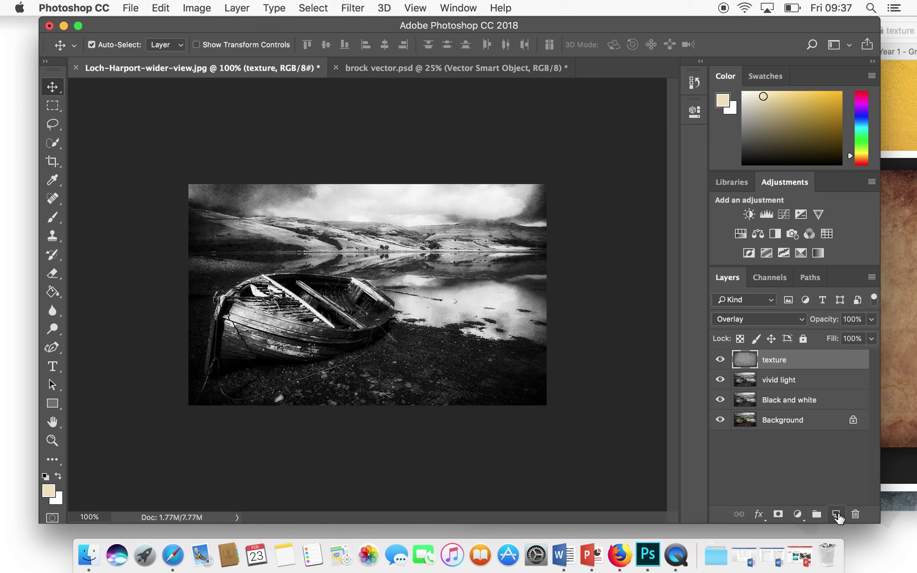
Add a new layer above the texture layer and fill it with a pale cream colour using the Paint Bucket tool
left_click(835, 515)
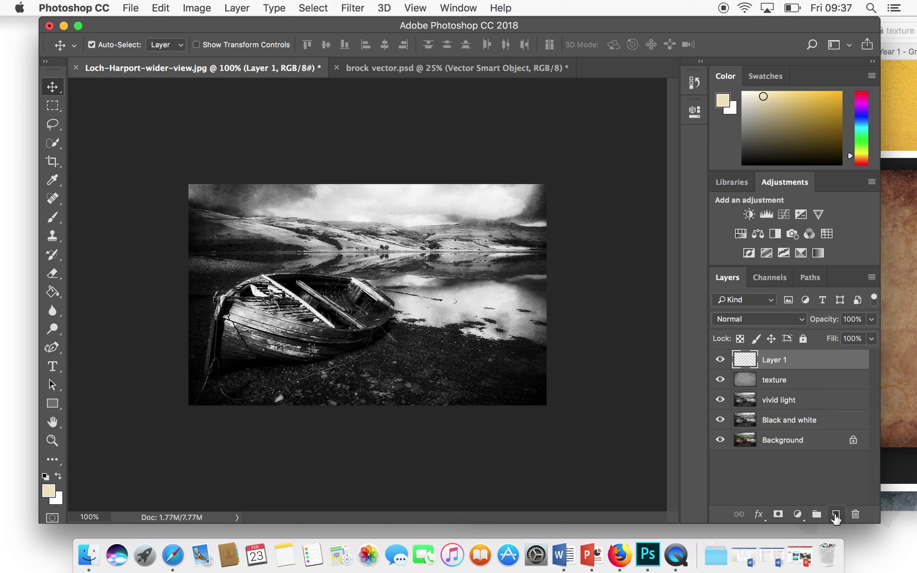
left_click(58, 302)
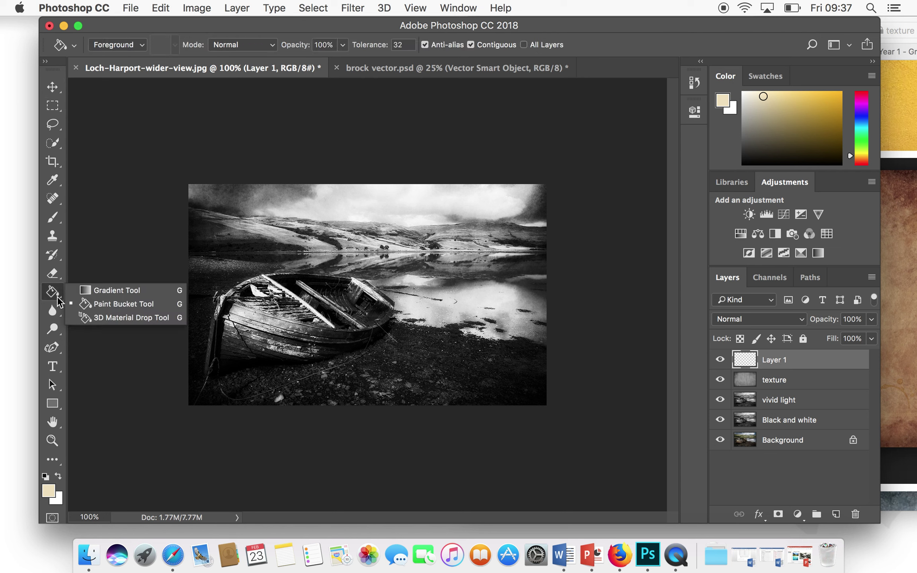
left_click(120, 292)
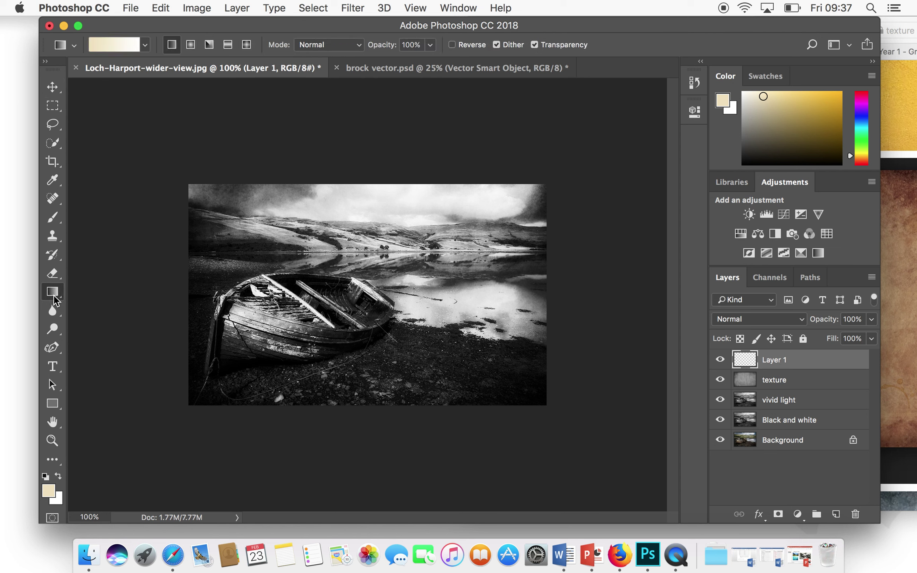
left_click(60, 297)
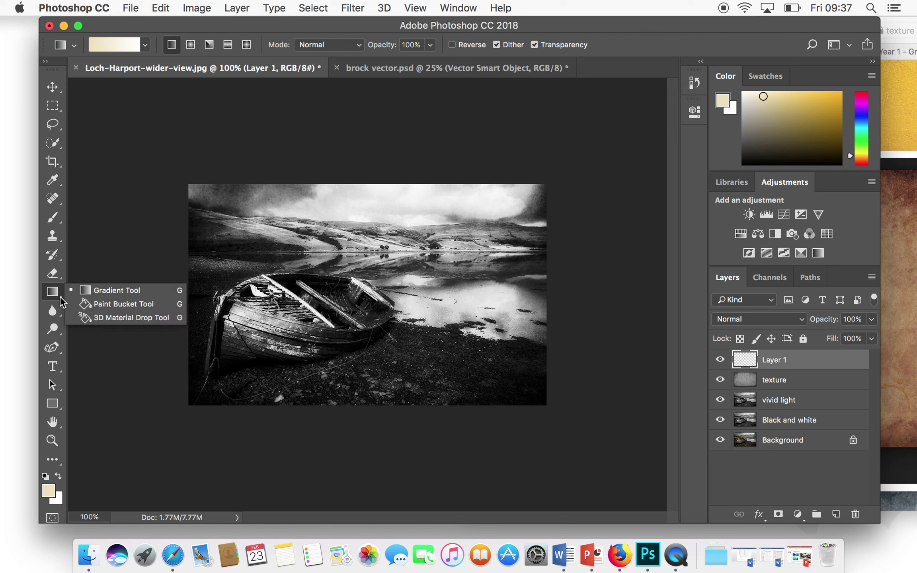
left_click(93, 307)
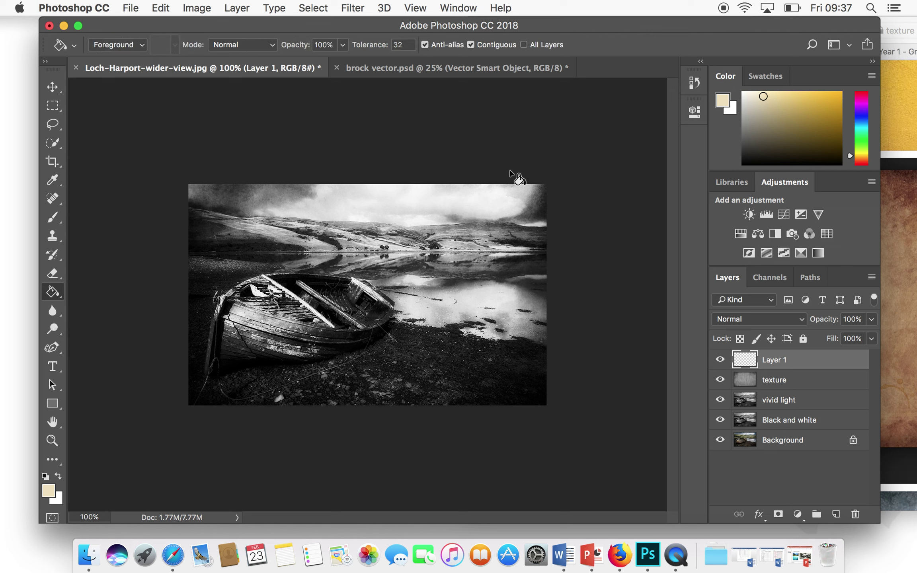
left_click_drag(763, 100, 761, 104)
left_click(381, 299)
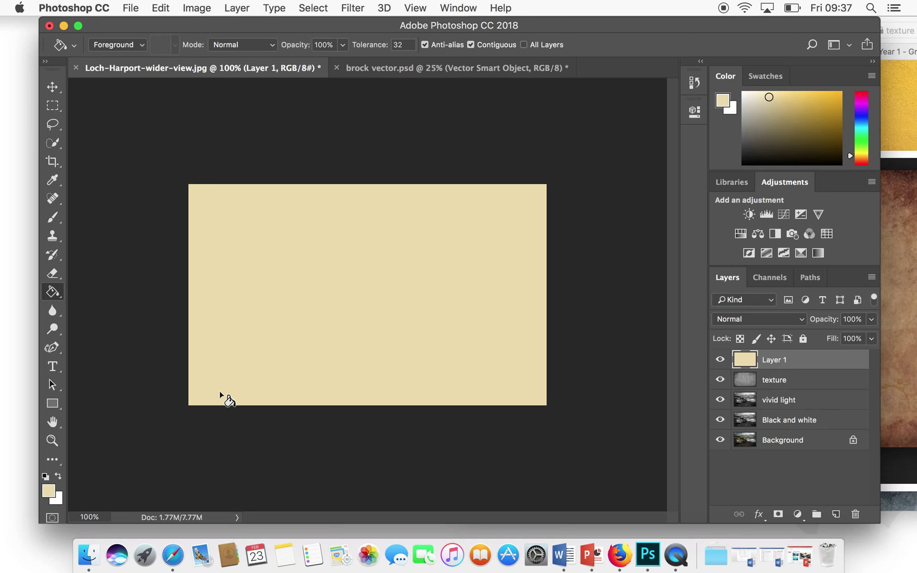
Set the cream layer's blend mode to Overlay and its opacity to 43%, and compare the image with and without it
left_click(752, 324)
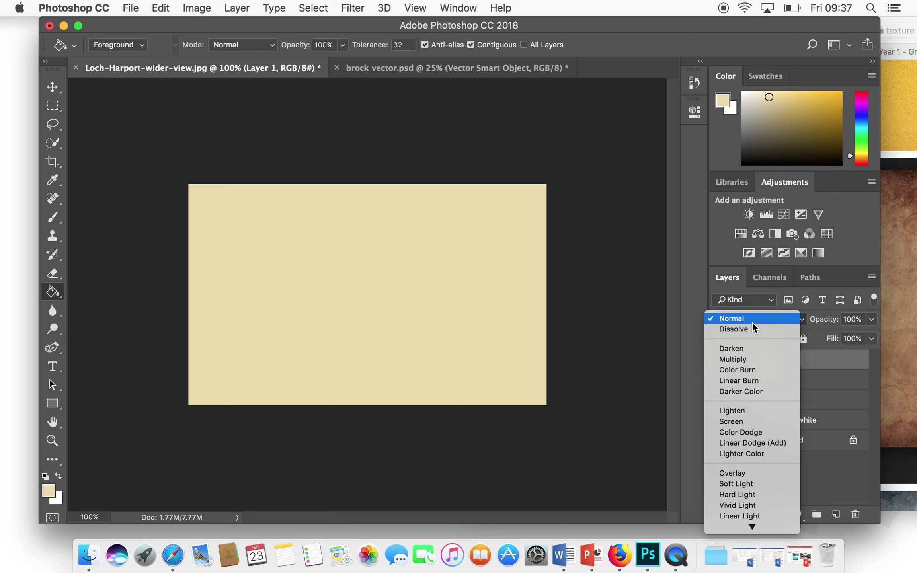
left_click(765, 474)
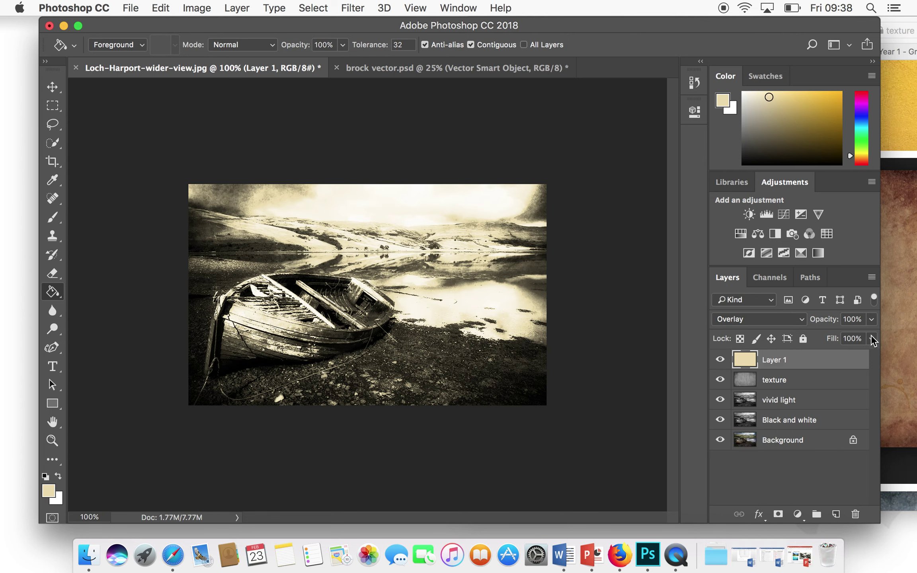
left_click(870, 320)
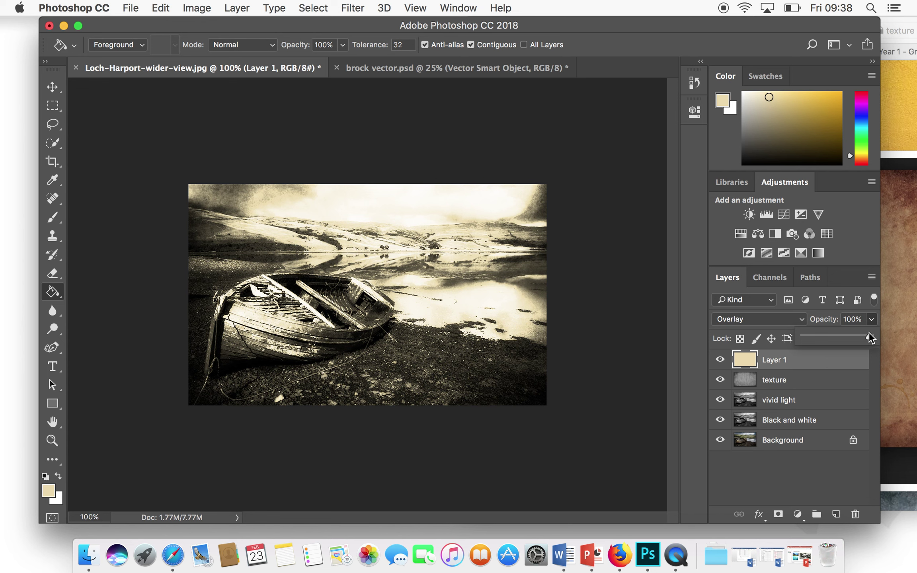
left_click_drag(863, 337, 836, 340)
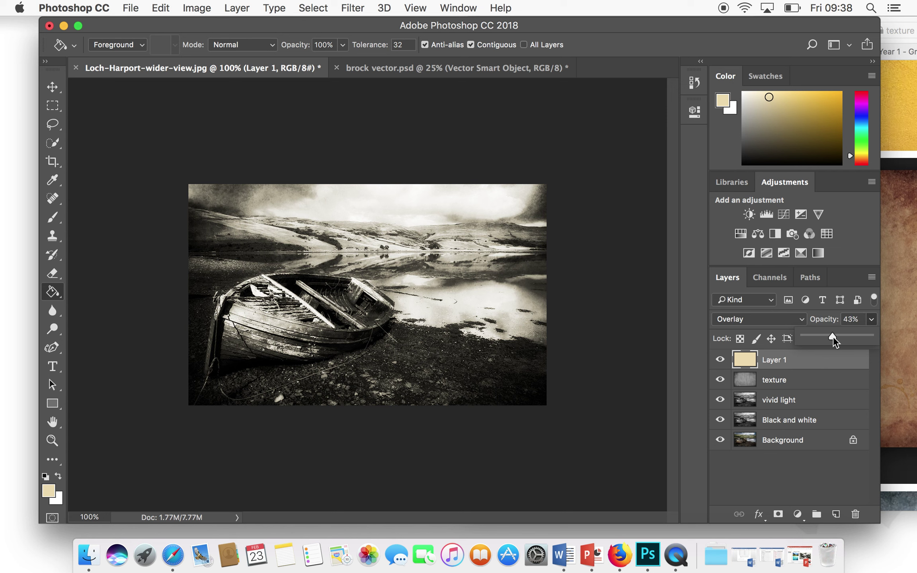
left_click(721, 360)
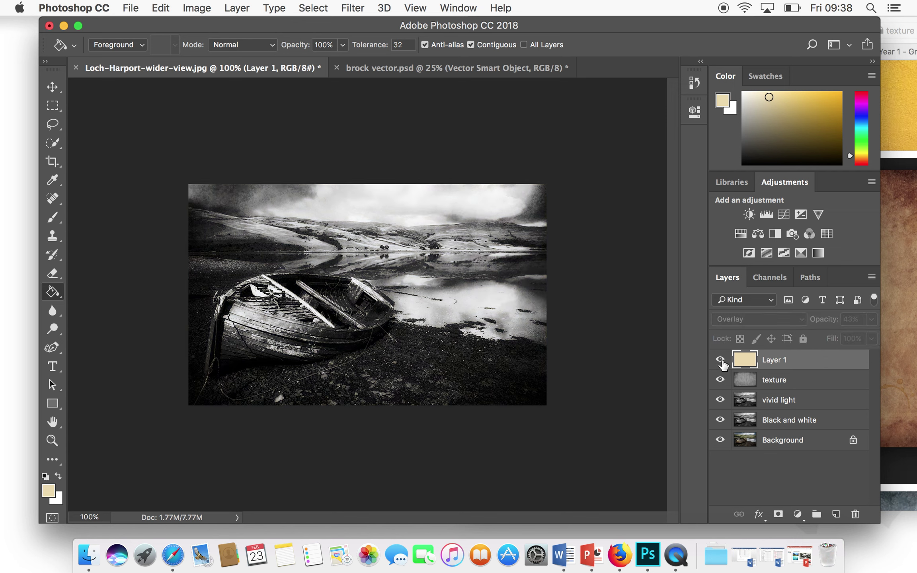
left_click(720, 360)
left_click(721, 360)
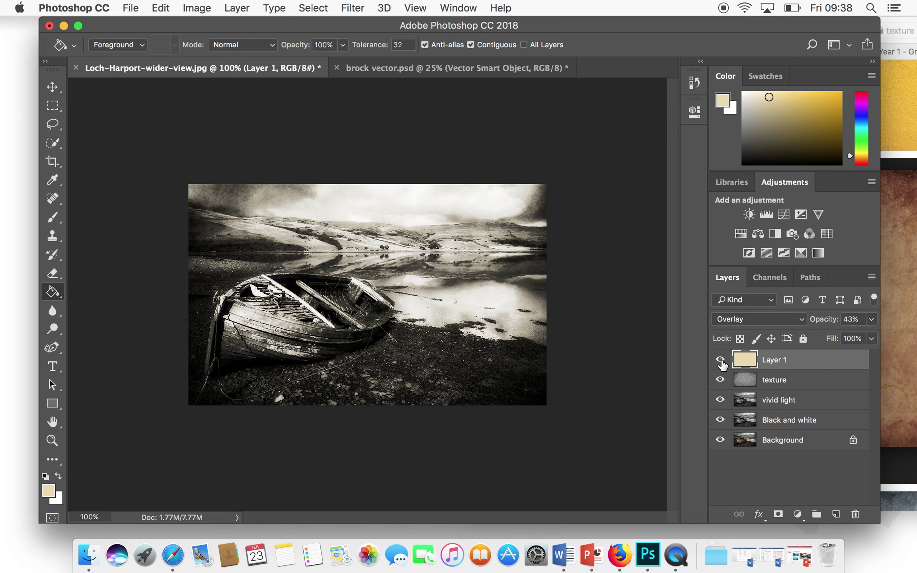
Rename the cream fill layer as "colour" and check the tinted image up close
double_click(780, 360)
key("BackSpace")
type("colour")
key("Return")
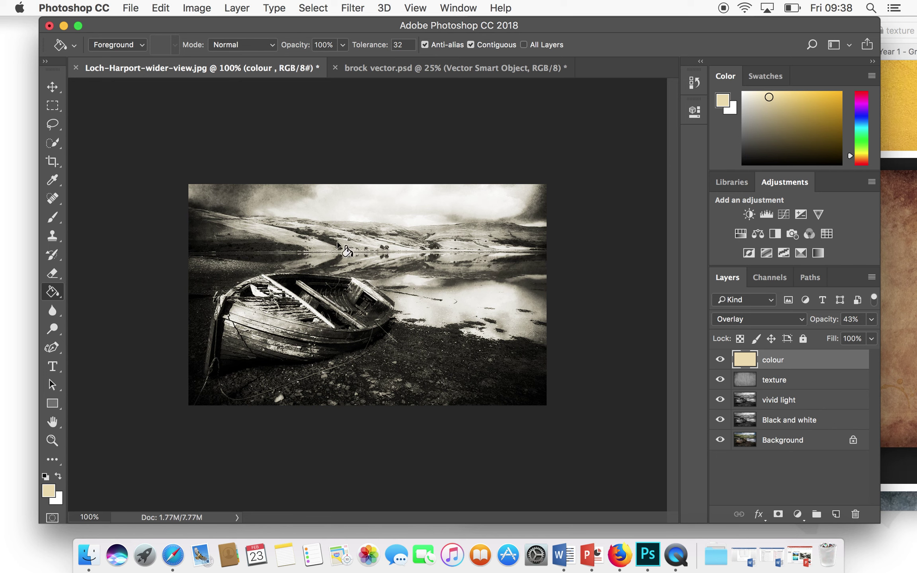
key("super+plus")
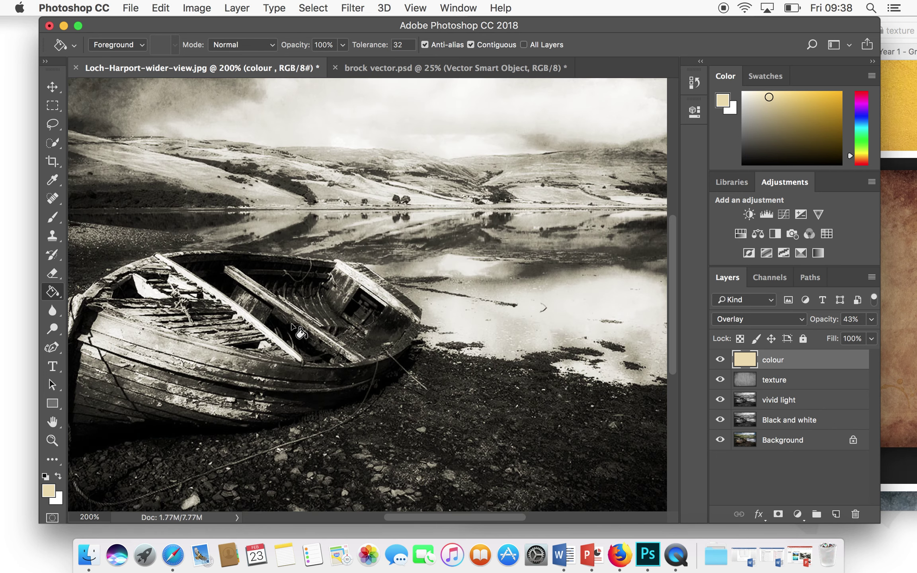
key("super+minus")
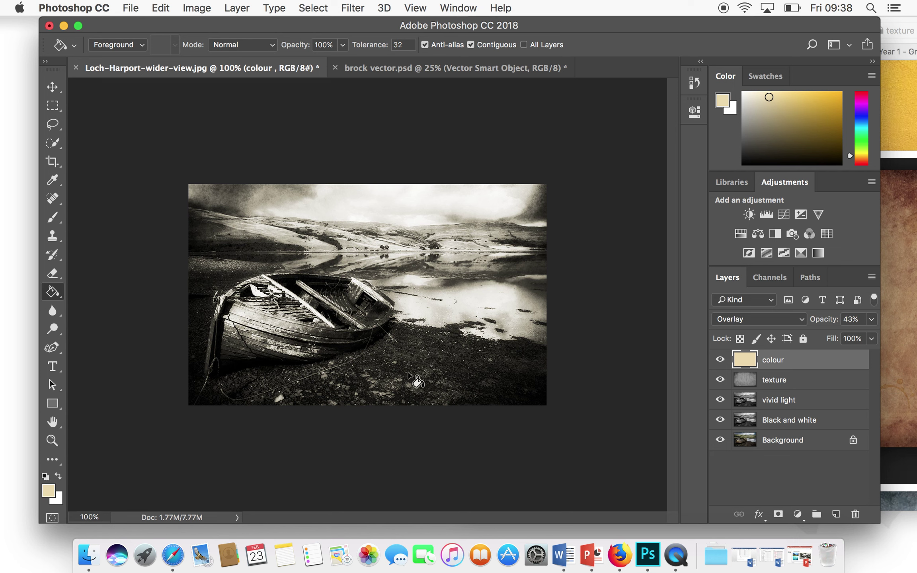
Add a new top layer and draw a rectangular marquee selection with a 60 px feather just inside the photo's edges
left_click(836, 514)
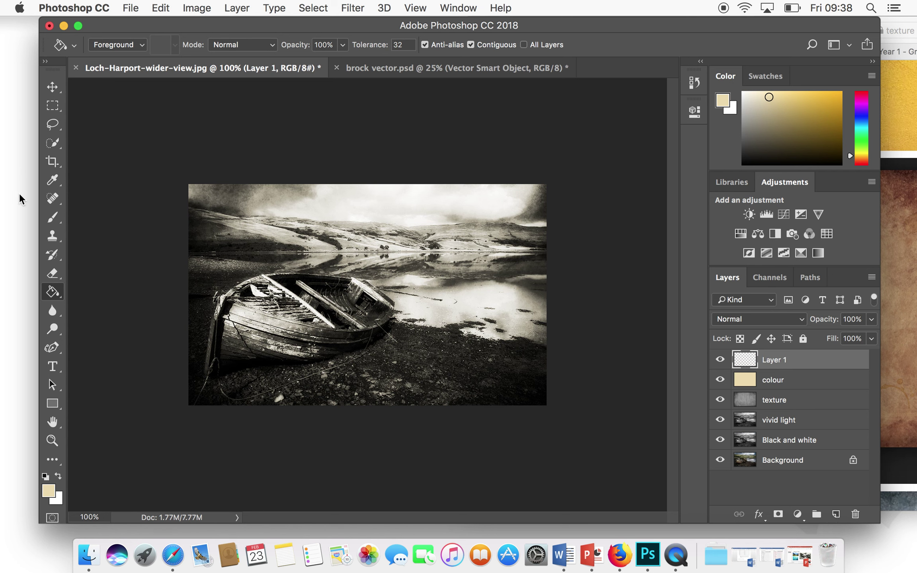
left_click(54, 108)
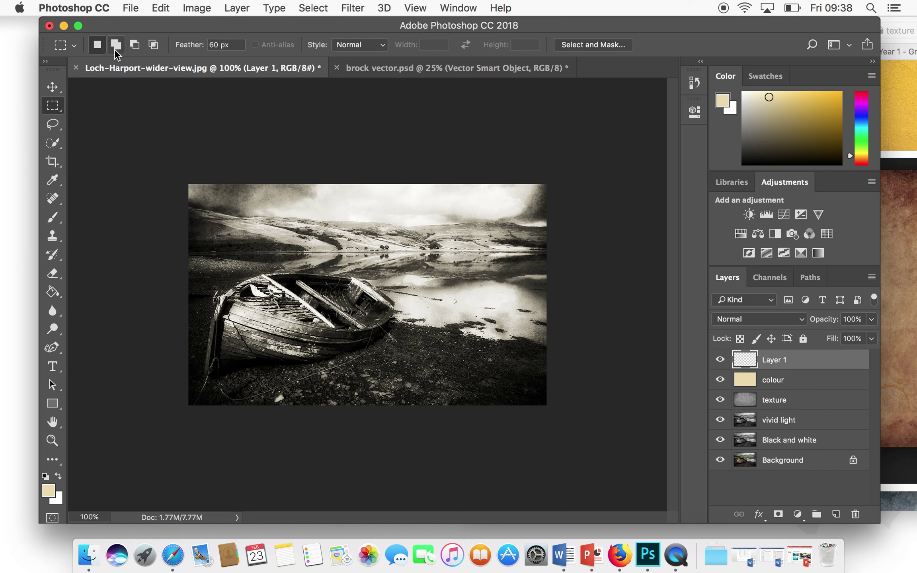
left_click(52, 90)
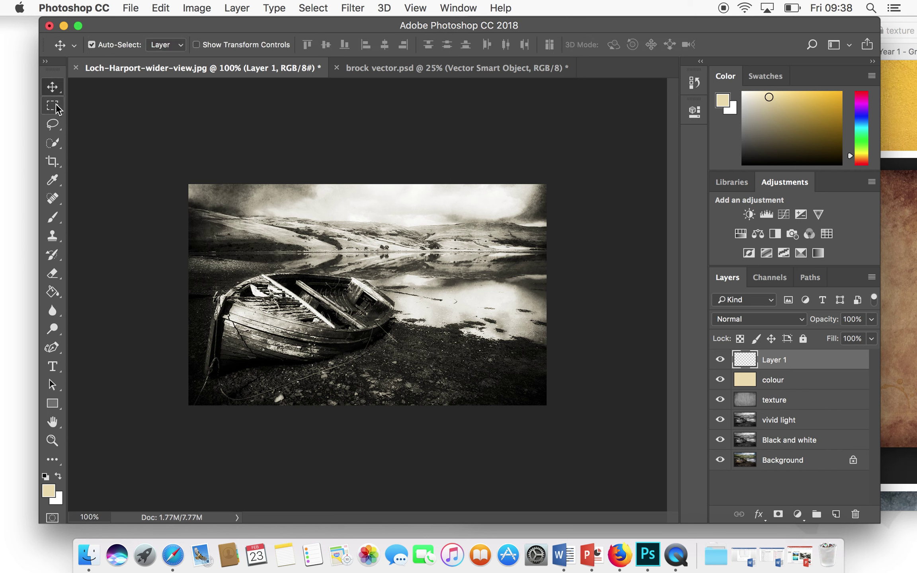
left_click(56, 104)
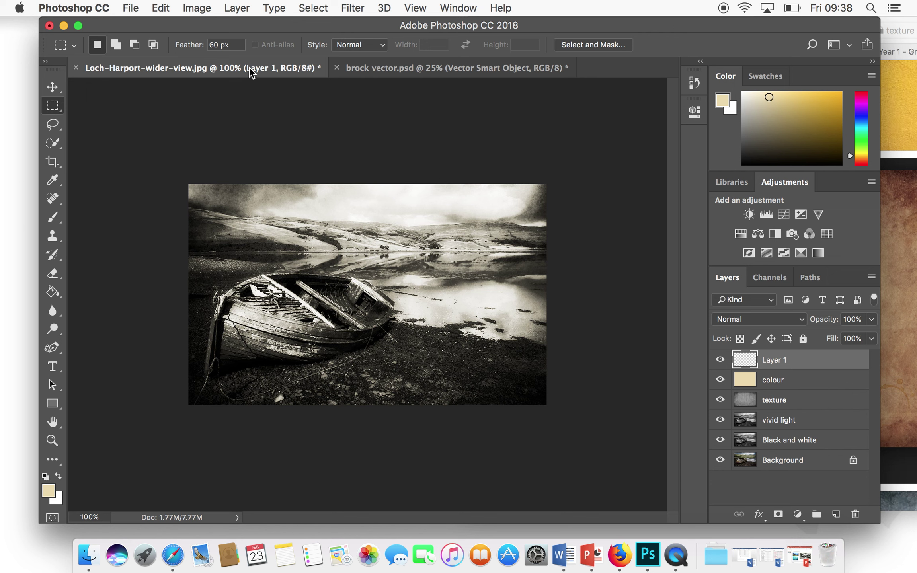
left_click(217, 44)
left_click(218, 44)
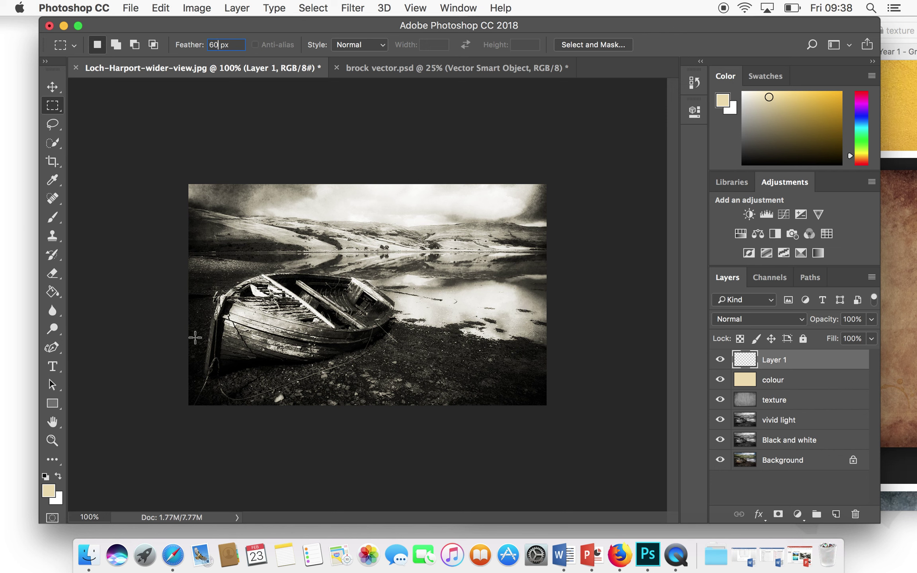
left_click_drag(213, 202, 419, 394)
left_click_drag(480, 379, 524, 382)
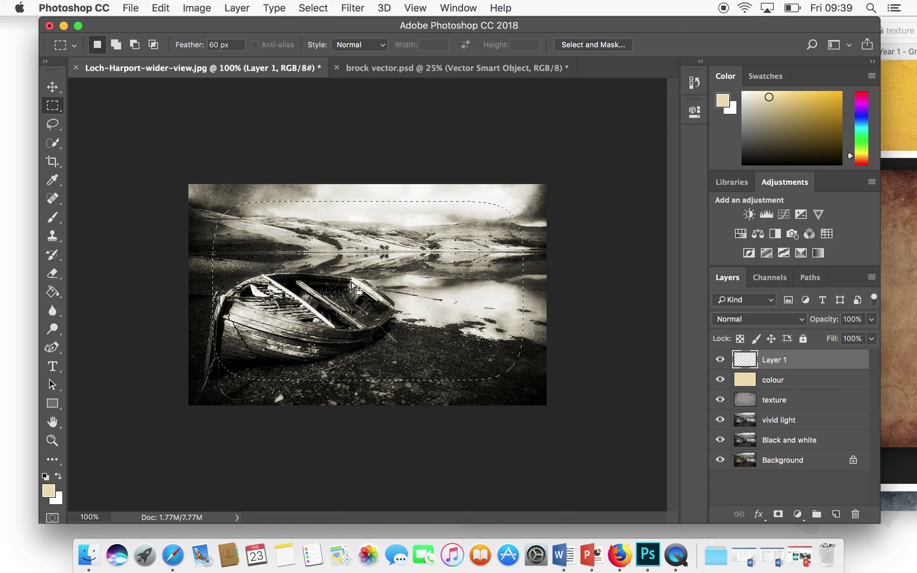
Invert the selection and fill the border area on the new layer with light grey using the Paint Bucket tool
left_click(311, 12)
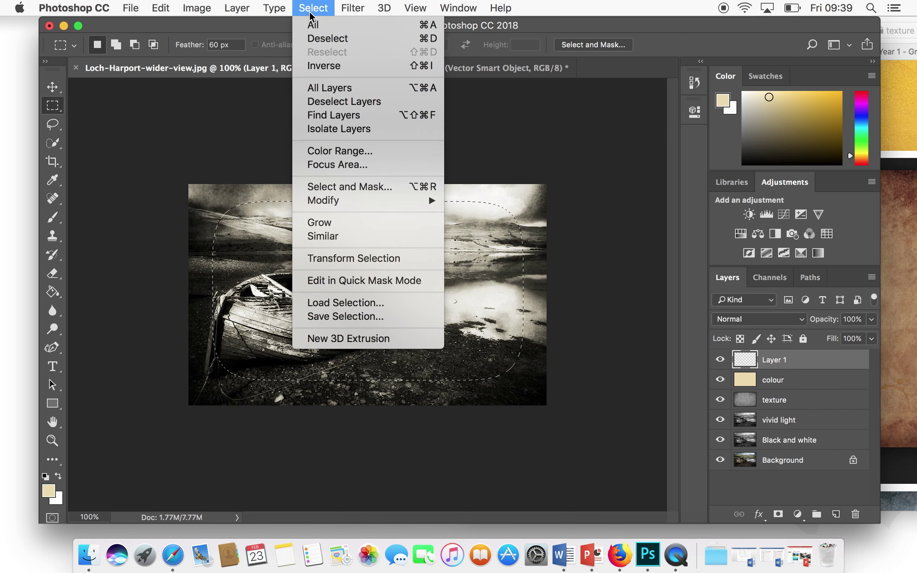
left_click(321, 66)
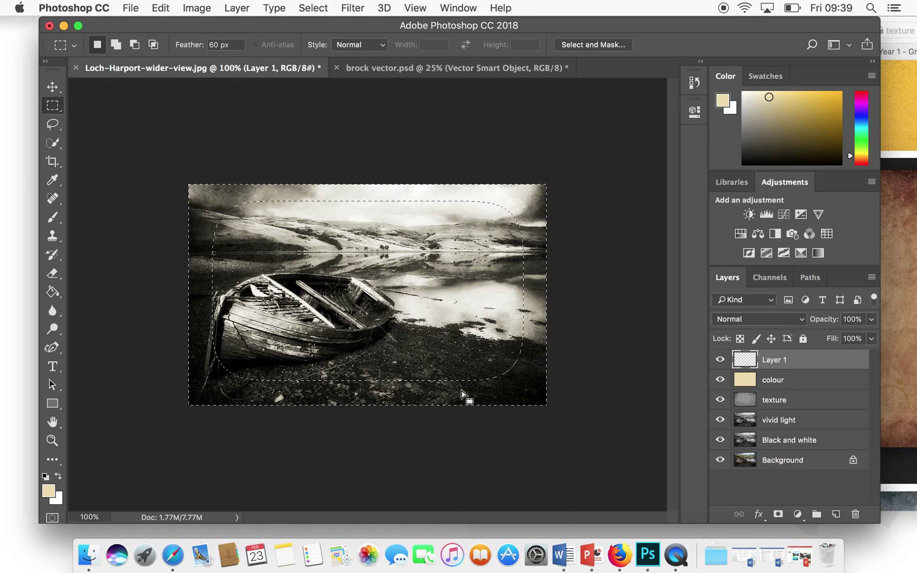
left_click(52, 293)
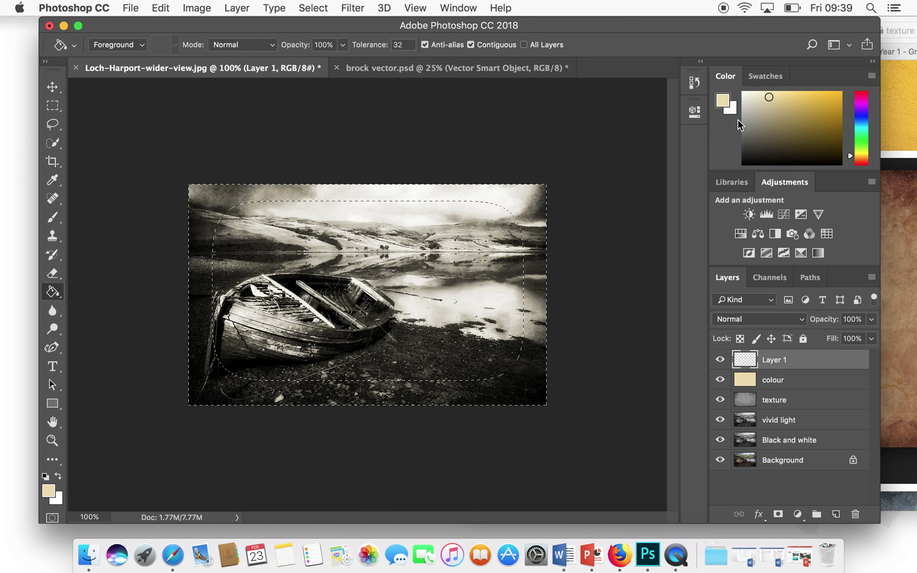
left_click(746, 106)
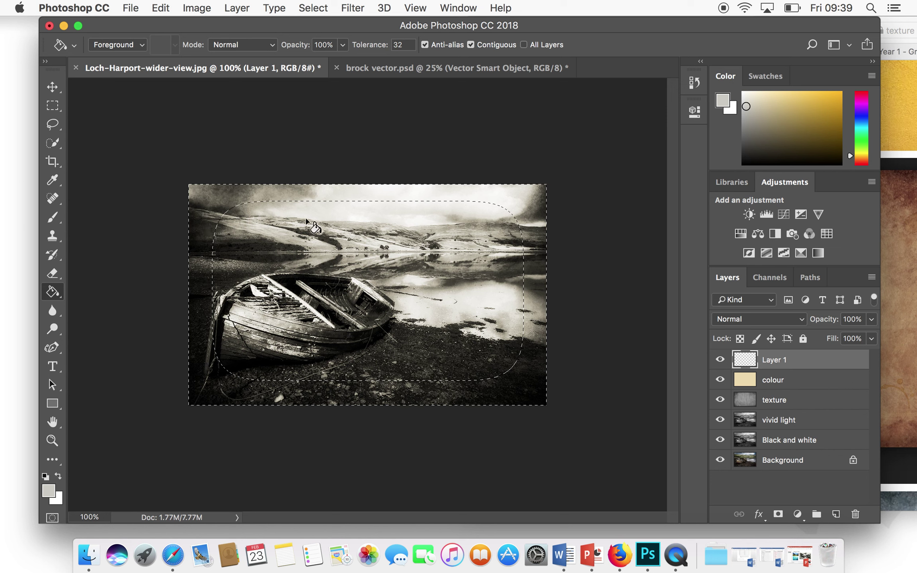
left_click(528, 200)
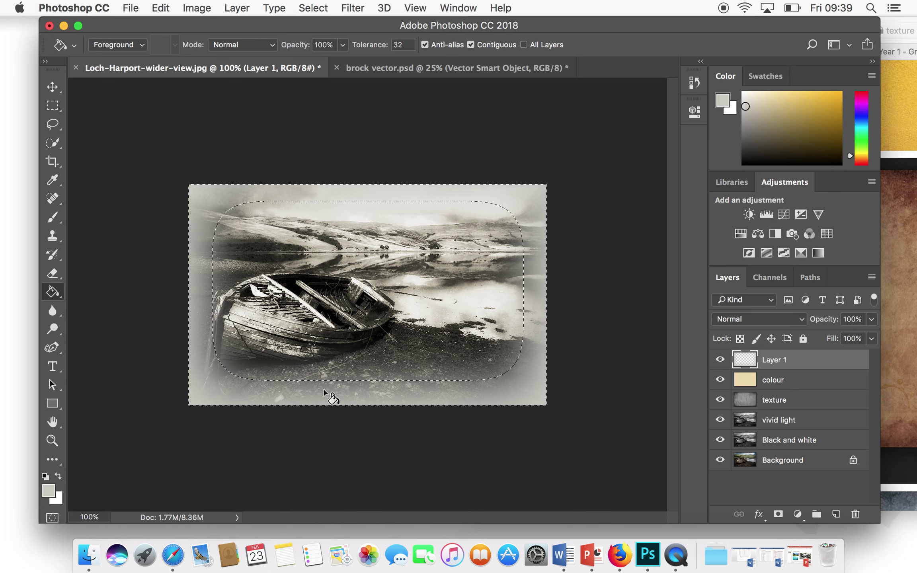
Set the grey border layer's opacity to 40% and deselect the border area
left_click(872, 339)
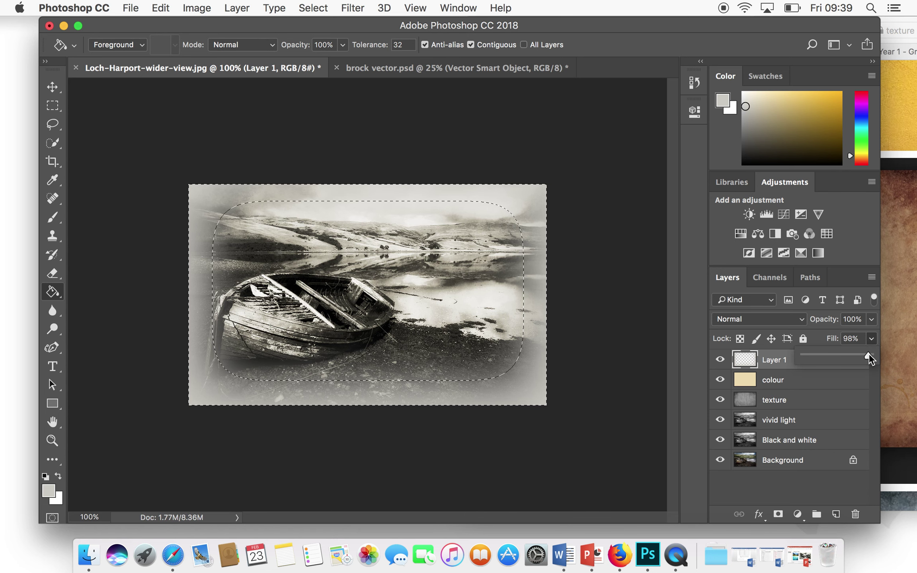
left_click(872, 319)
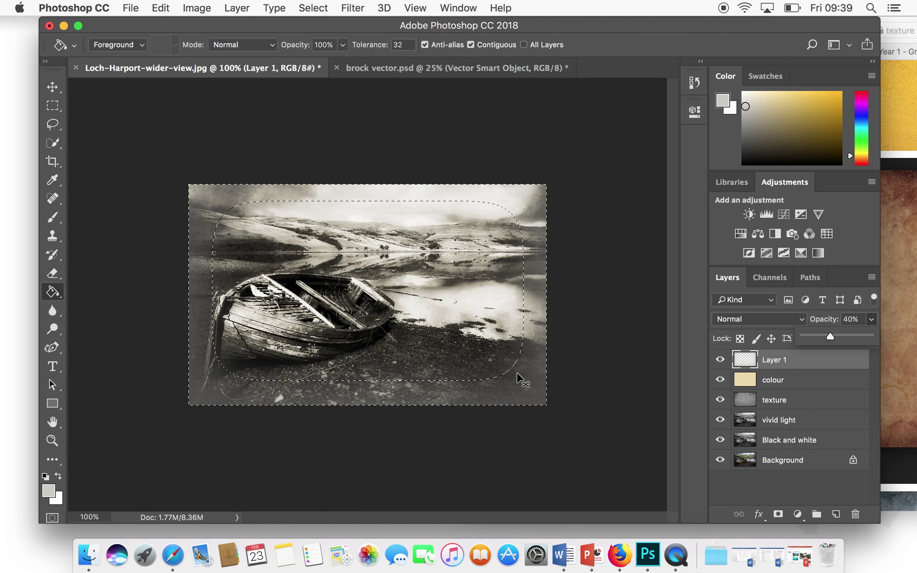
key("super+d")
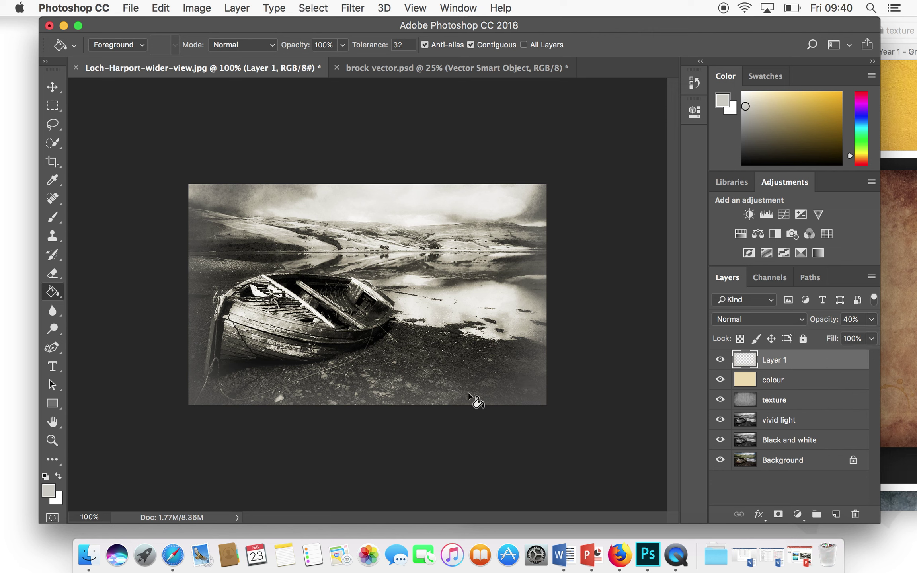
Hide every layer one after another from Layer 1 down to Background to review each effect's contribution
left_click(720, 360)
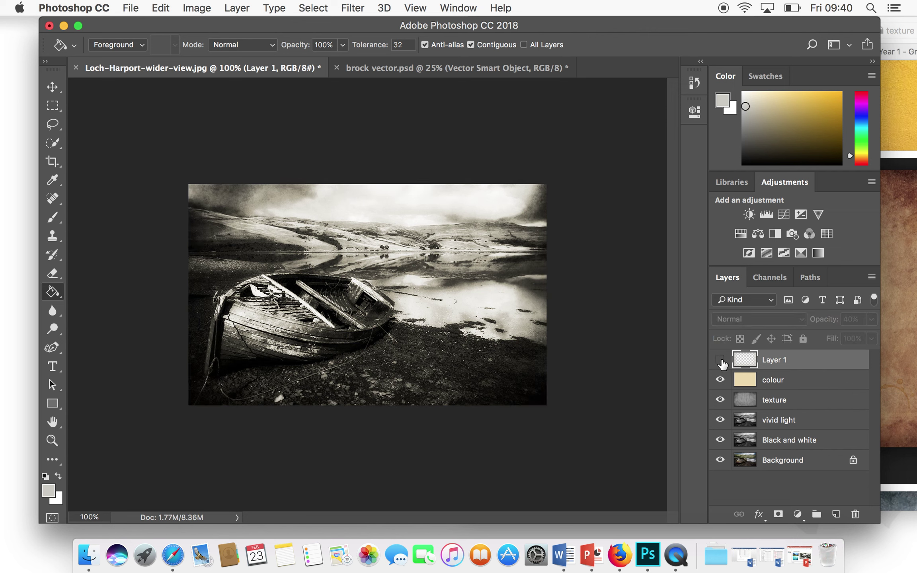
left_click(720, 380)
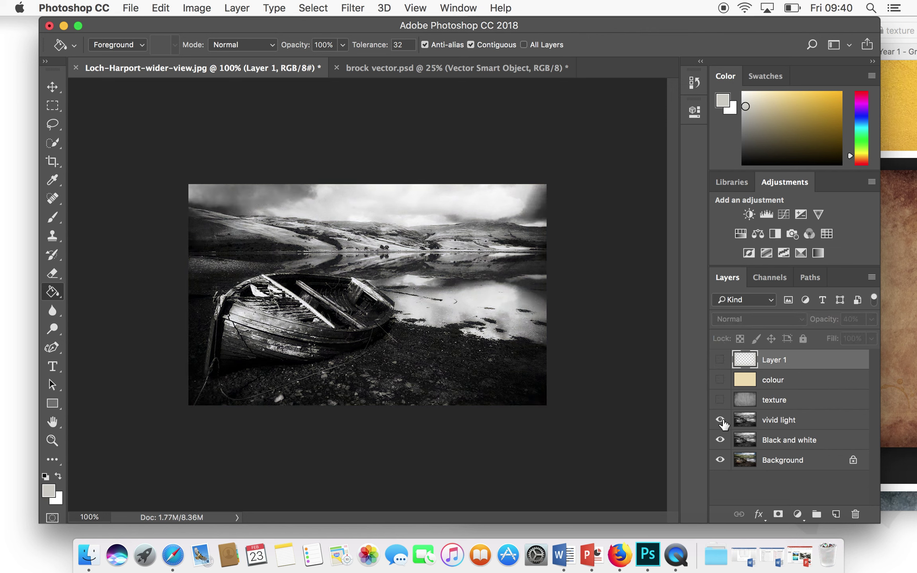
left_click(721, 420)
left_click(720, 440)
left_click(720, 460)
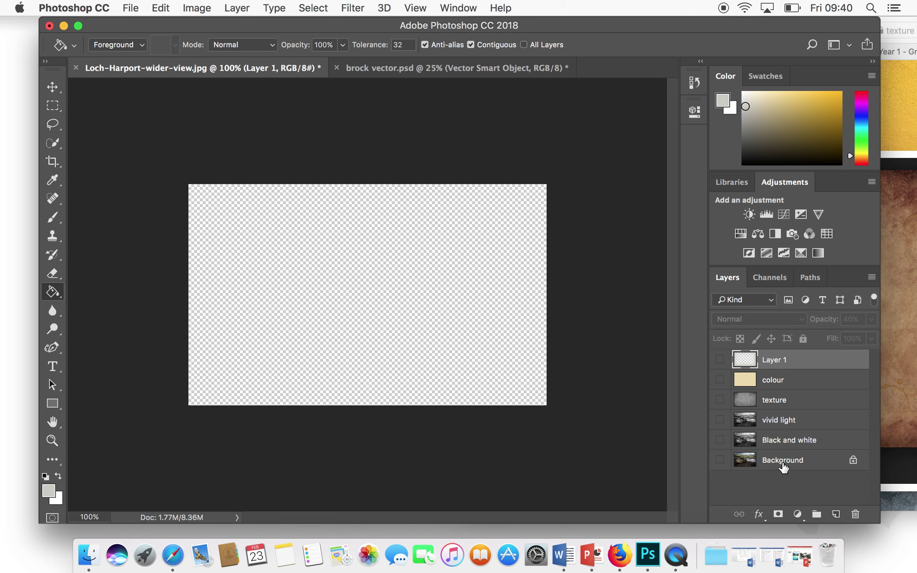
Show the layers again one at a time from Background up to Layer 1 to compare each editing stage
left_click(720, 462)
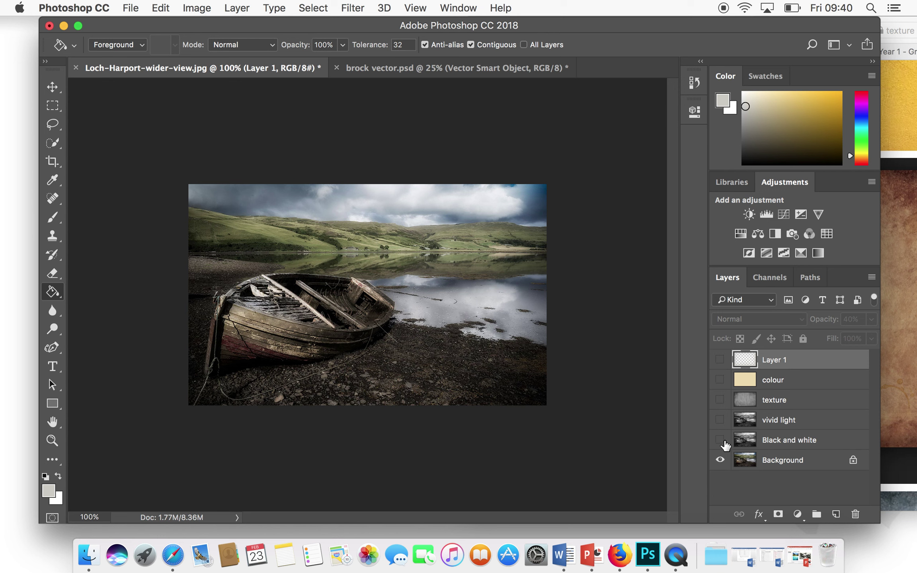
left_click(721, 440)
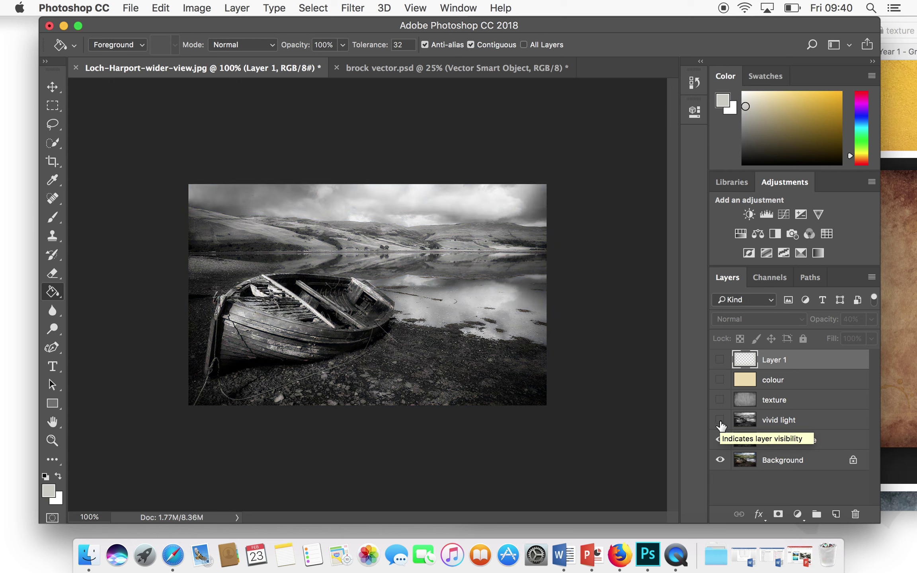
left_click(720, 421)
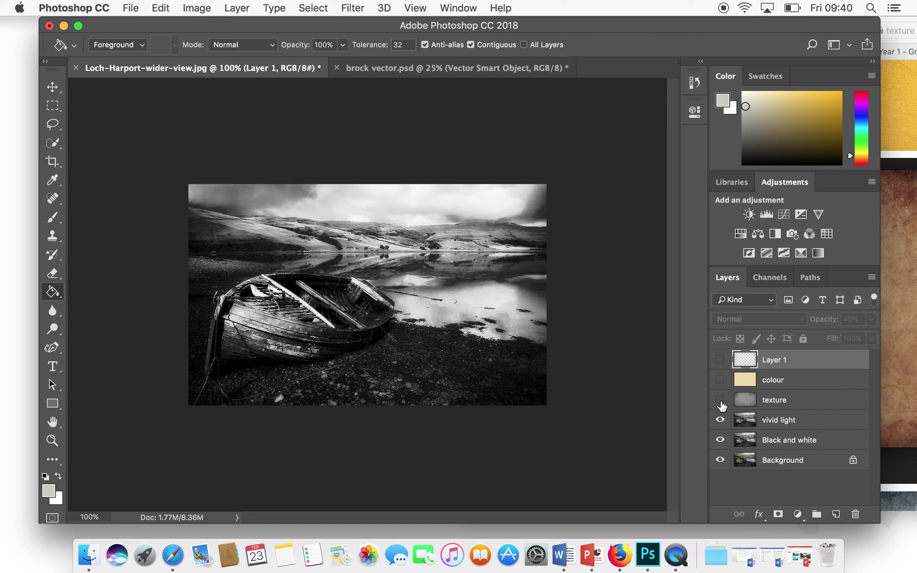
left_click(721, 401)
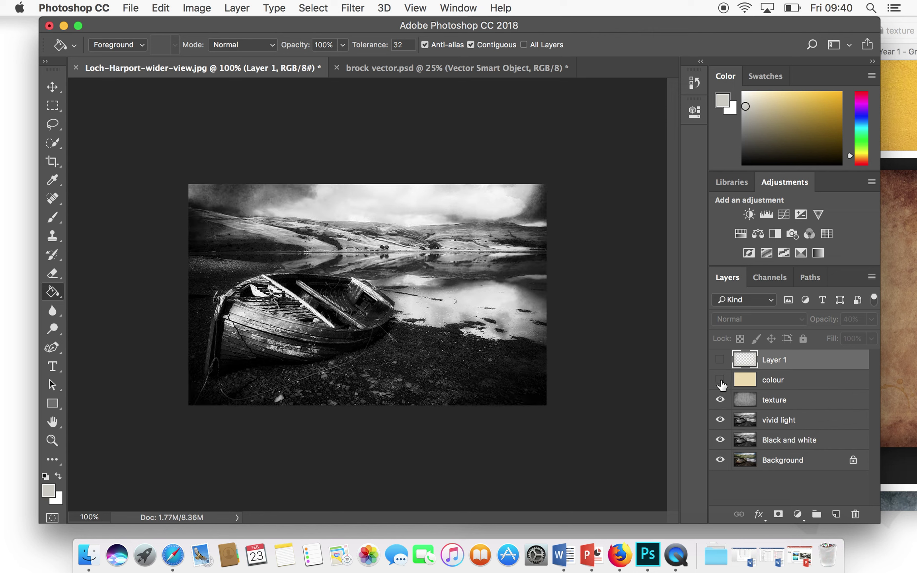
left_click(720, 382)
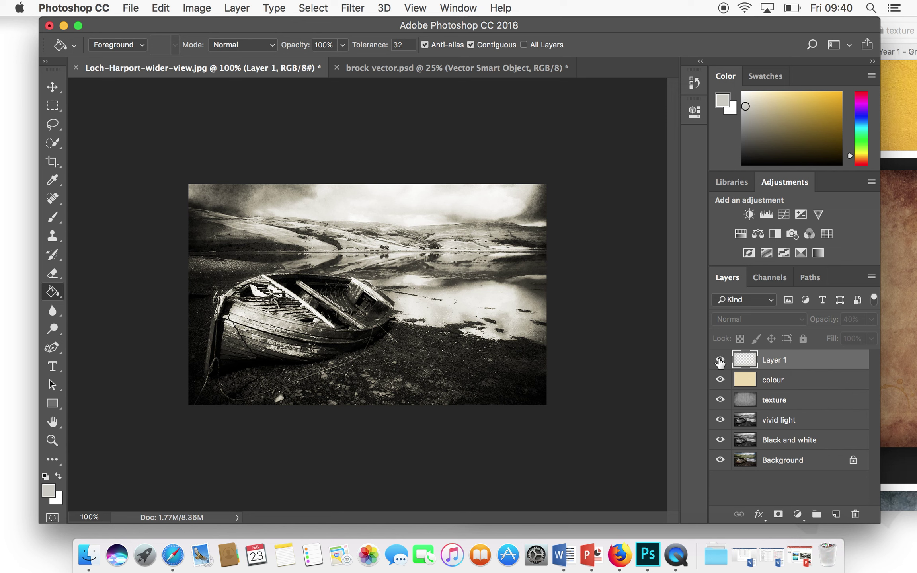
left_click(720, 361)
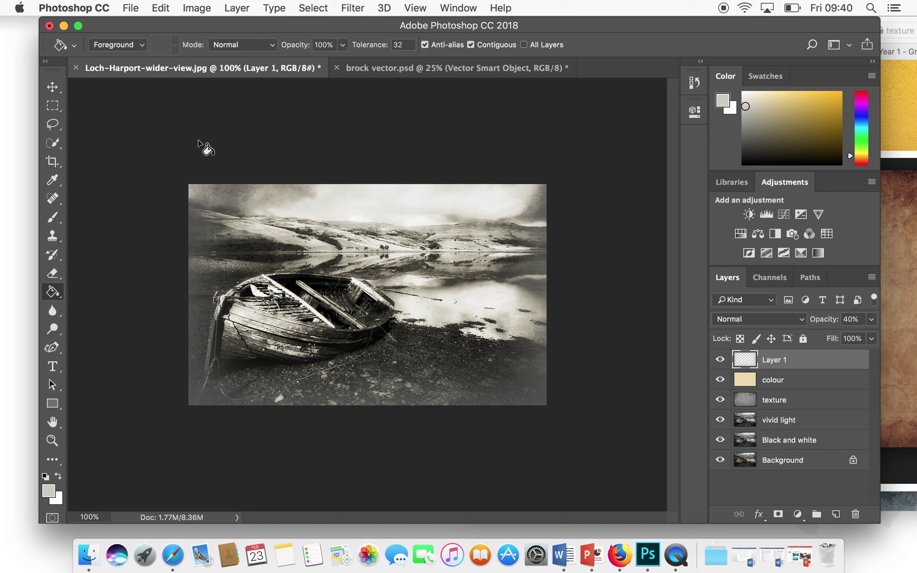
left_click(796, 463)
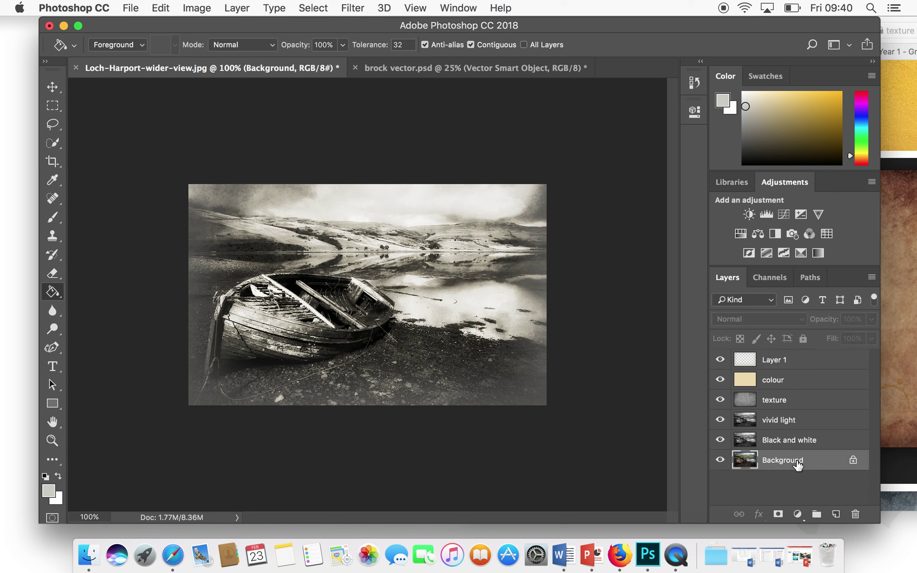
left_click(796, 423)
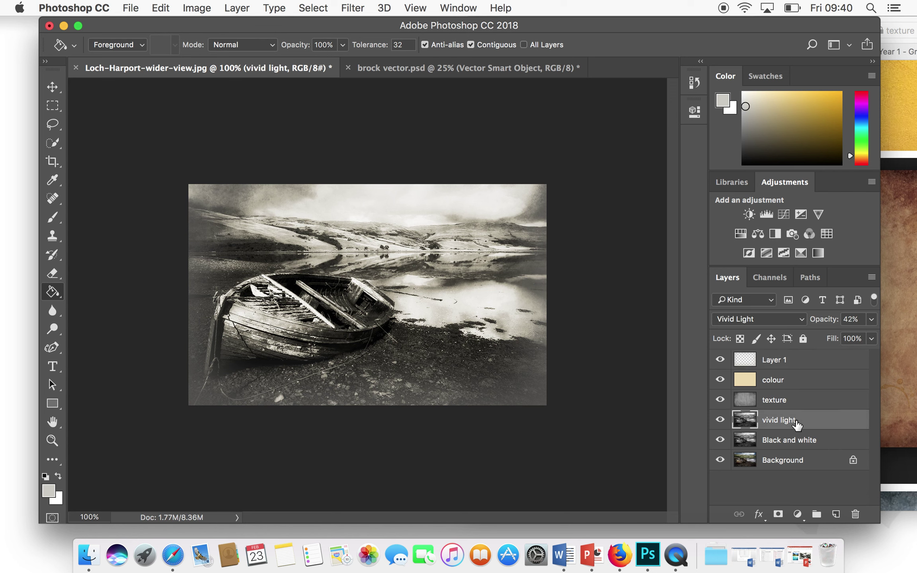
left_click(791, 401)
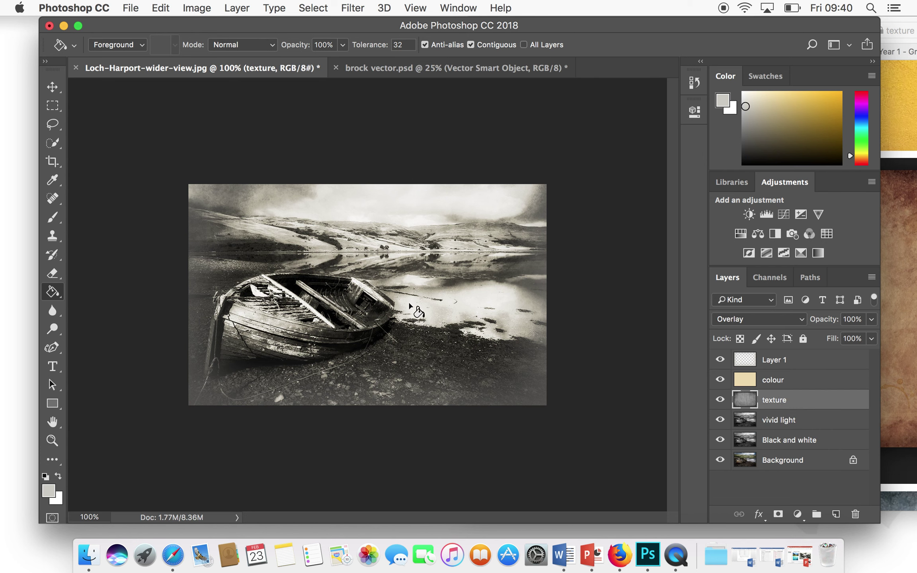
Flatten the boat image so that all its layers merge into a single Background layer
left_click(805, 363)
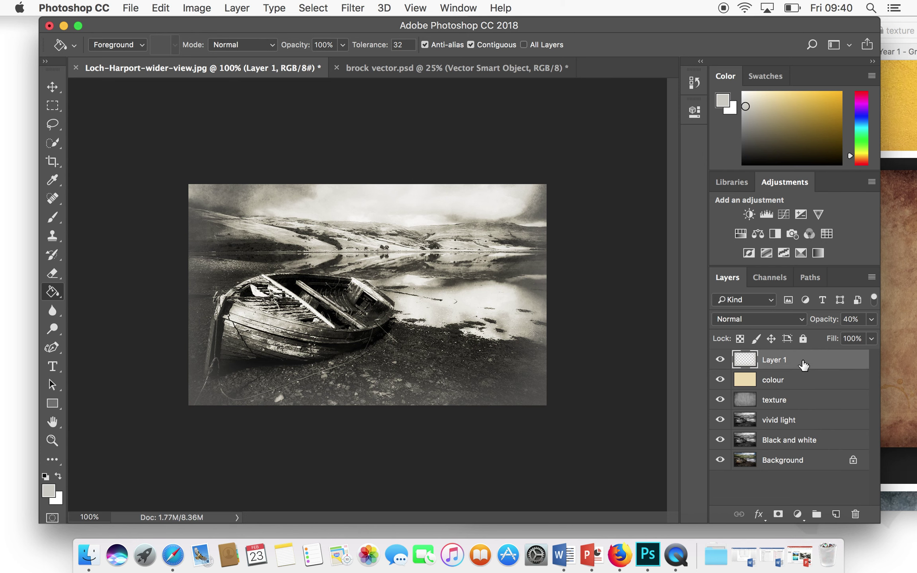
right_click(803, 363)
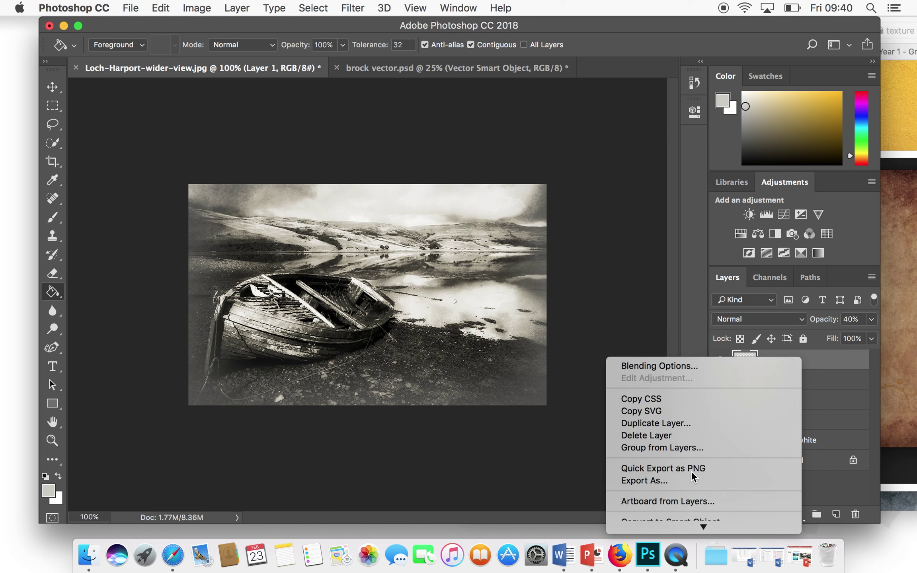
mouse_move(701, 528)
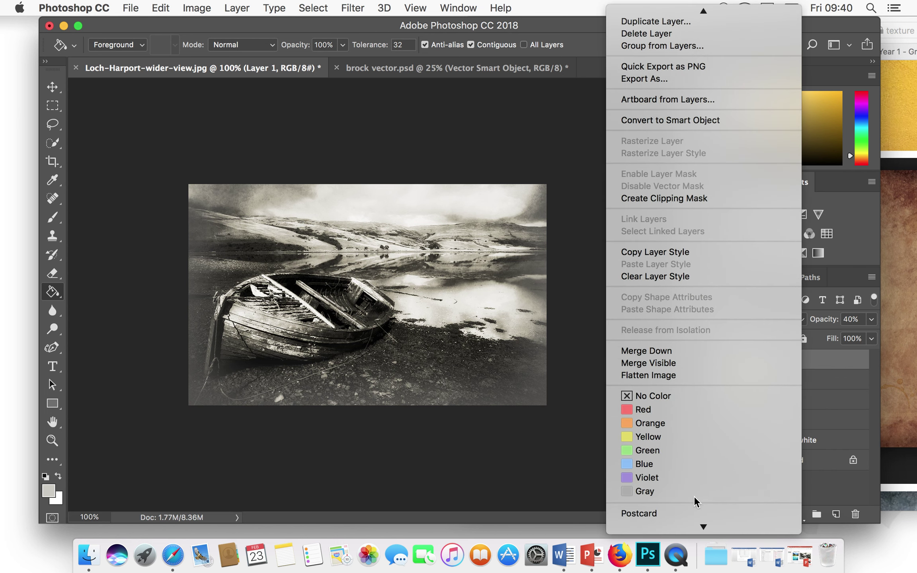
left_click(672, 376)
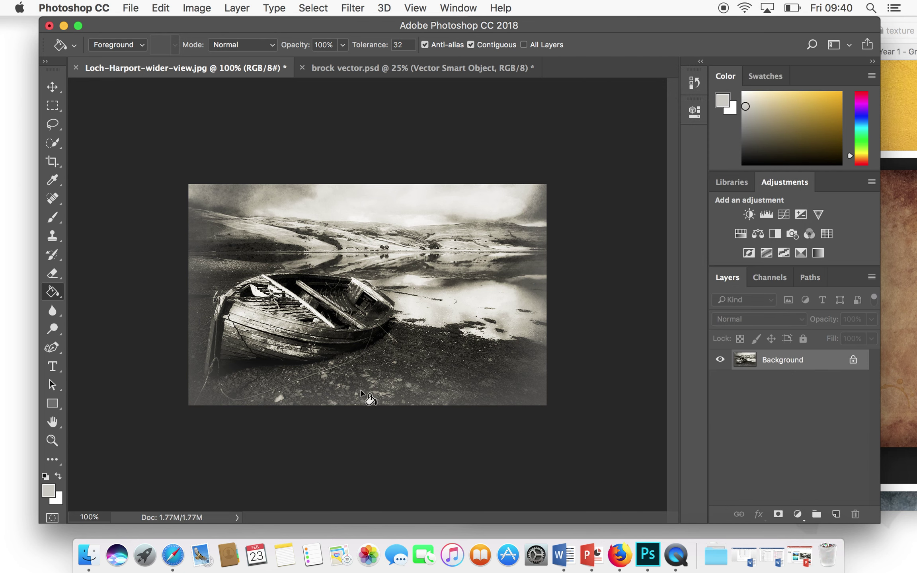
Activate the Move tool, switch to PowerPoint and delete the aged cabin picture from the "Ageing an image" slide
left_click(53, 87)
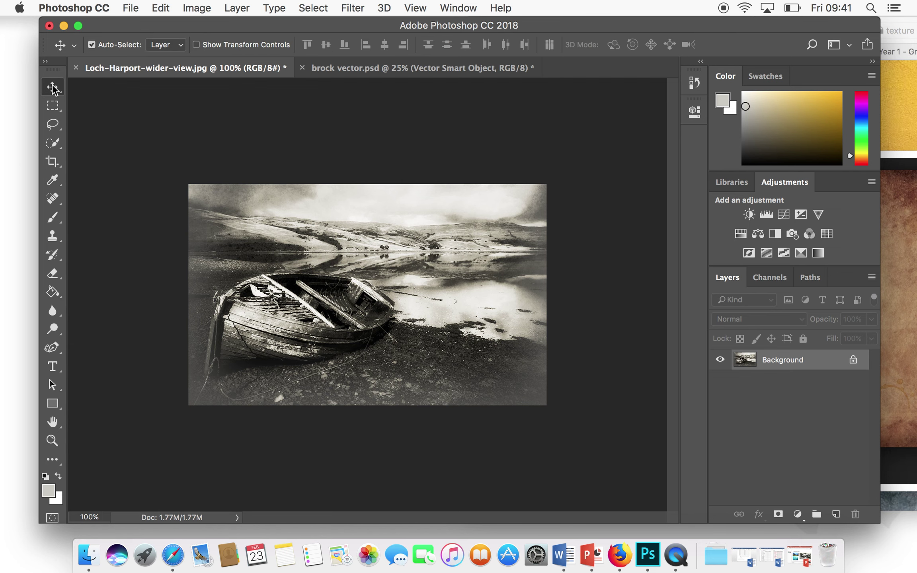
left_click_drag(424, 311, 315, 324)
left_click(435, 239)
left_click(592, 555)
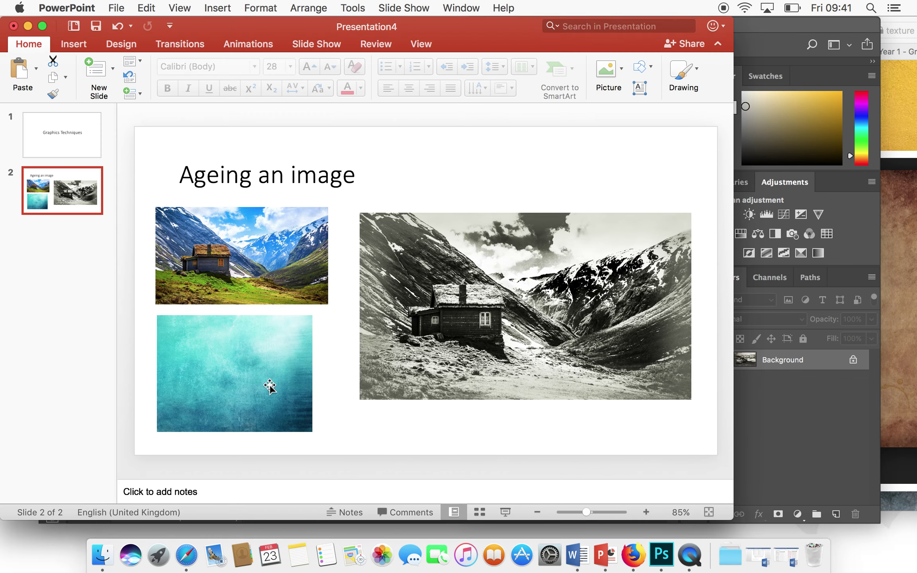
left_click(455, 309)
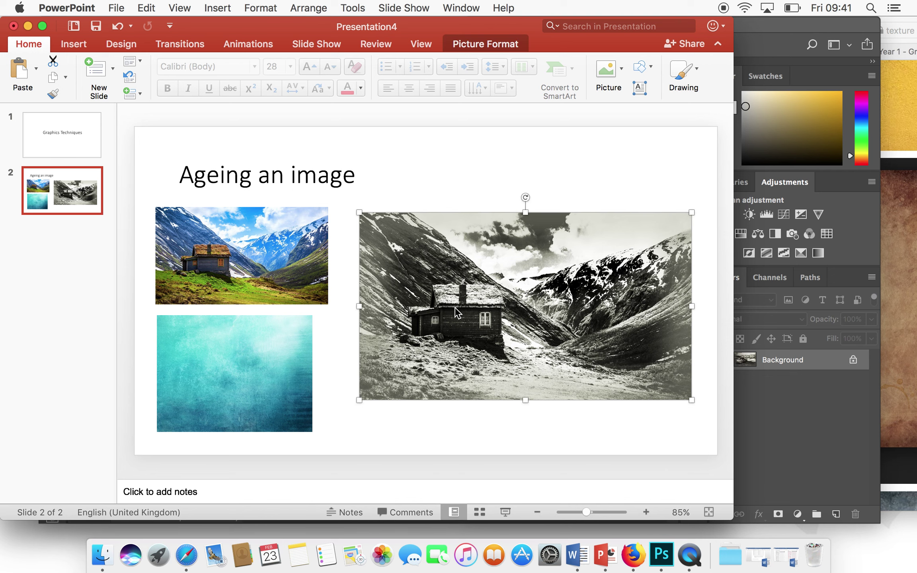
key("Delete")
Shift the Photoshop window aside and transfer the flattened boat image onto PowerPoint's "Ageing an image" slide
left_click(816, 473)
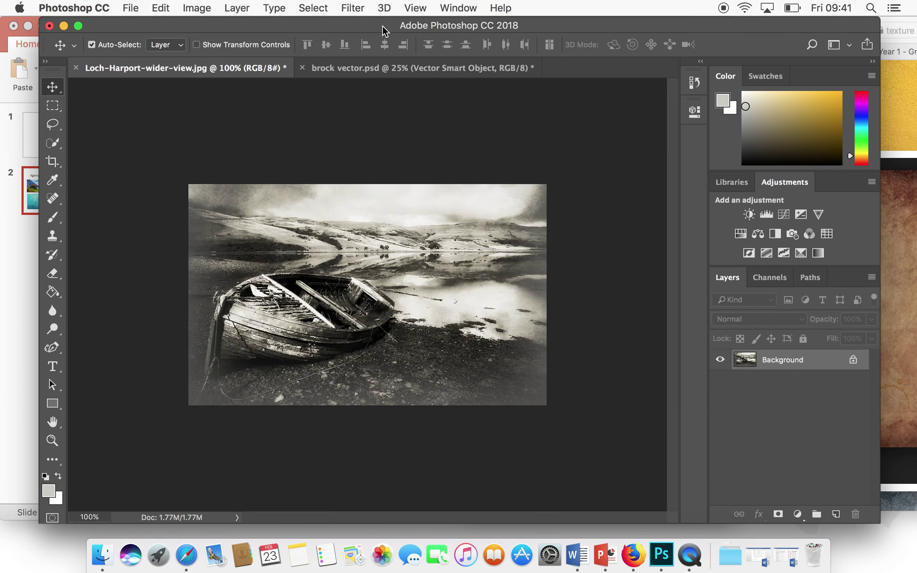
left_click_drag(382, 29, 800, 30)
left_click_drag(773, 312, 394, 317)
left_click(215, 137)
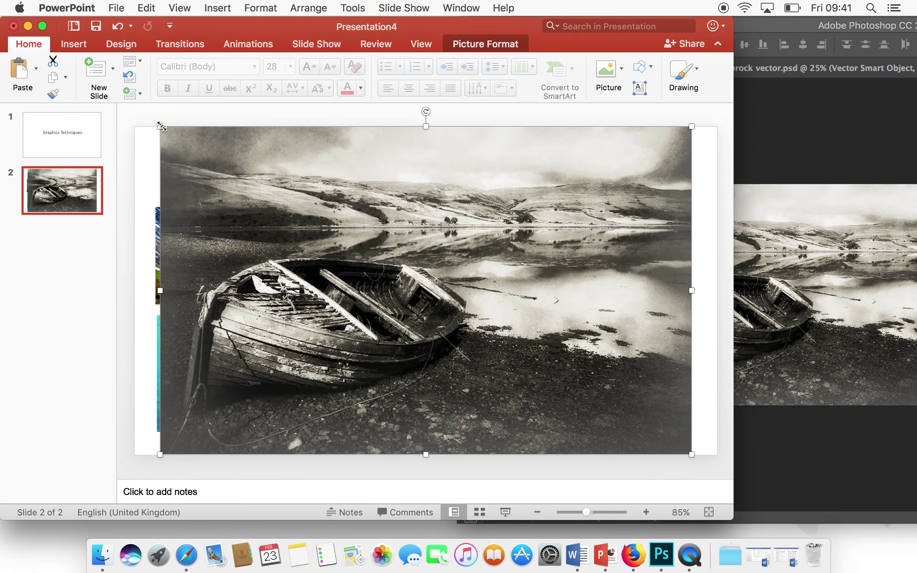
Shrink the boat picture and position it beside the two smaller images, below the slide title
left_click_drag(162, 126, 467, 240)
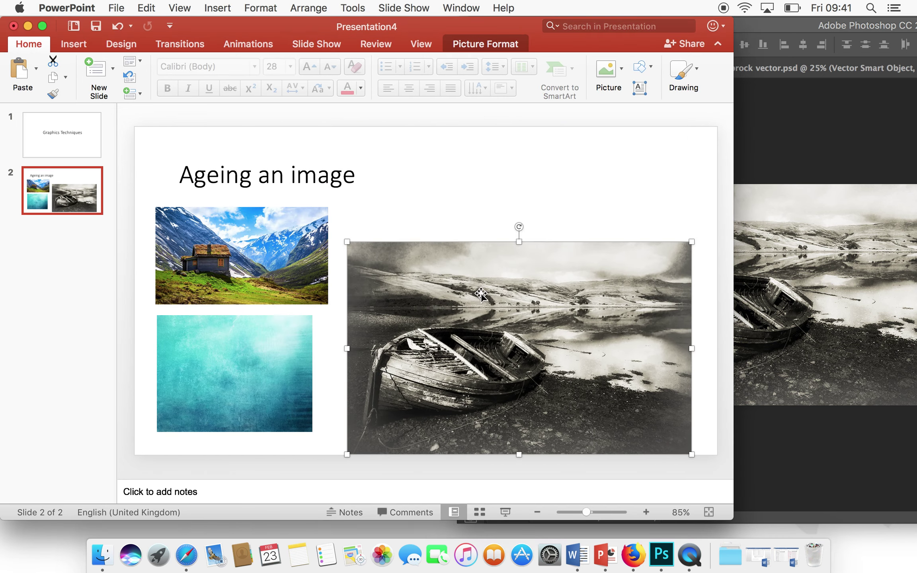
left_click_drag(480, 295, 482, 253)
left_click(501, 143)
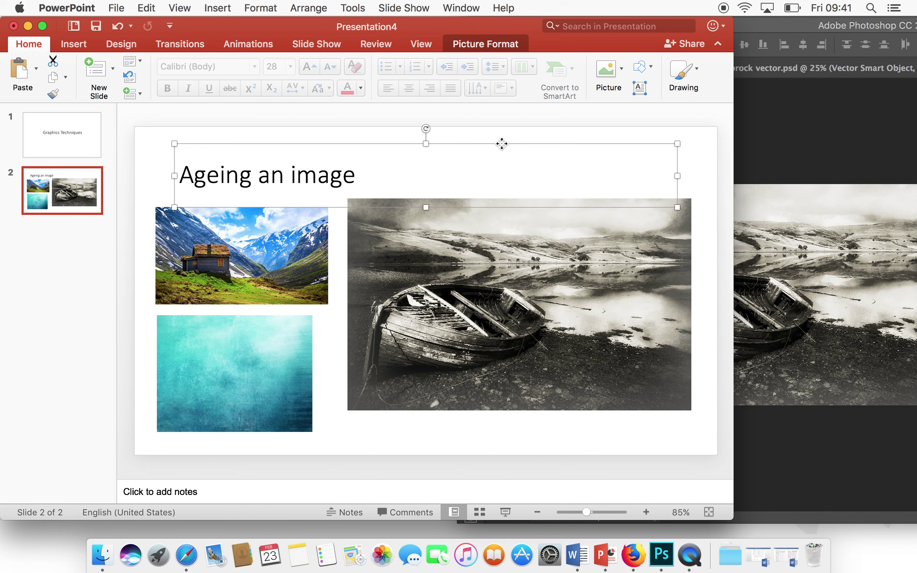
left_click(619, 446)
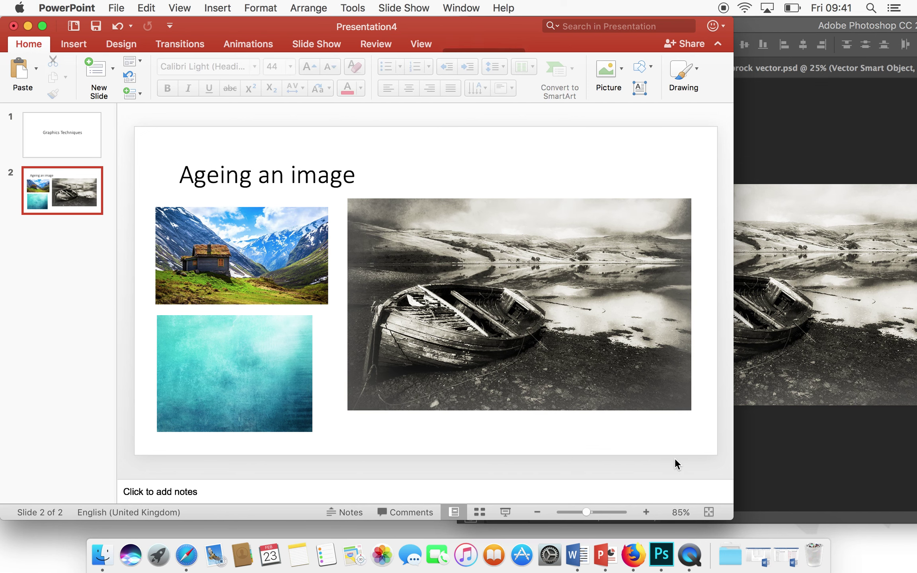
Return to Photoshop and minimize the PowerPoint presentation window
left_click(775, 482)
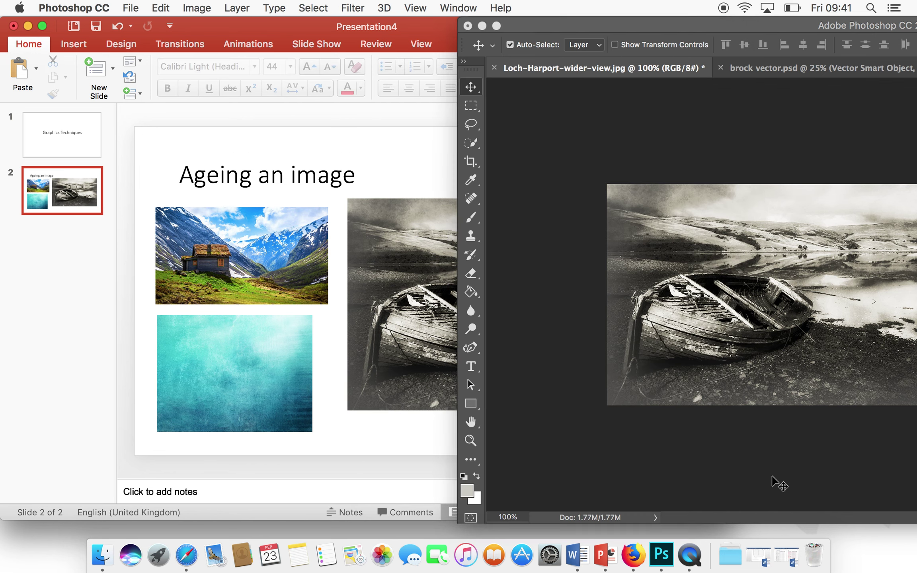
left_click(28, 26)
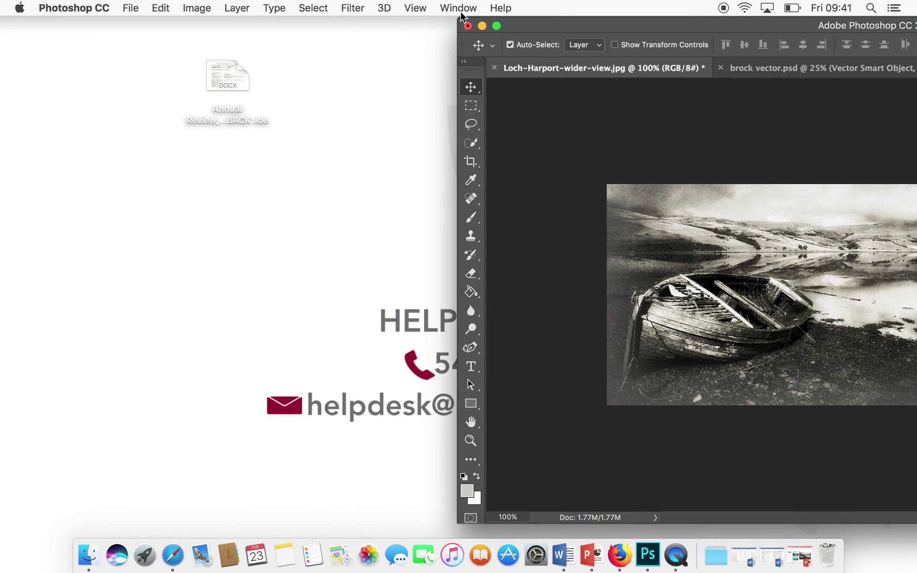